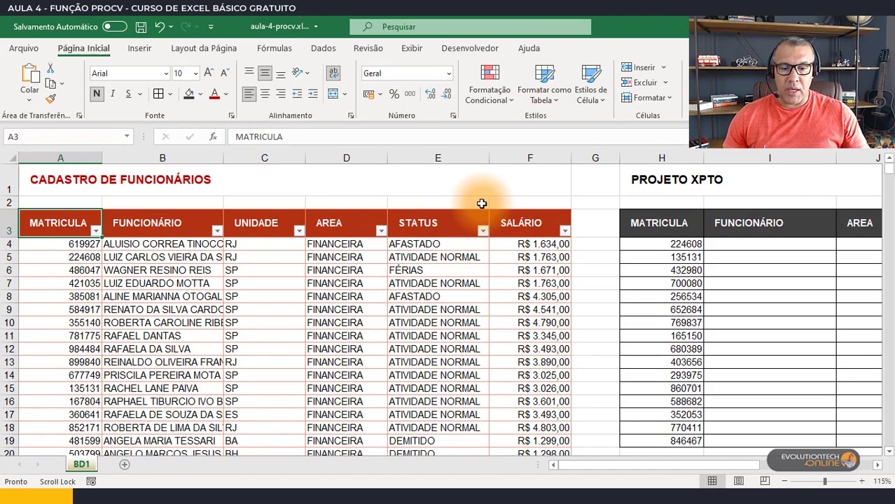
# - Examine the CADASTRO DE FUNCIONÁRIOS table and the PROJETO XPTO table with its list of MATRICULA numbers
pyautogui.scroll(-1, 482, 203)
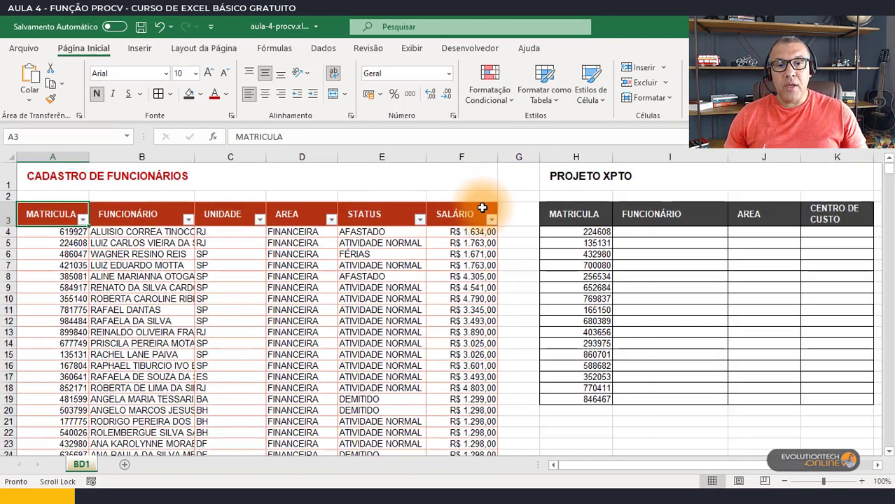
pyautogui.scroll(-1, 482, 208)
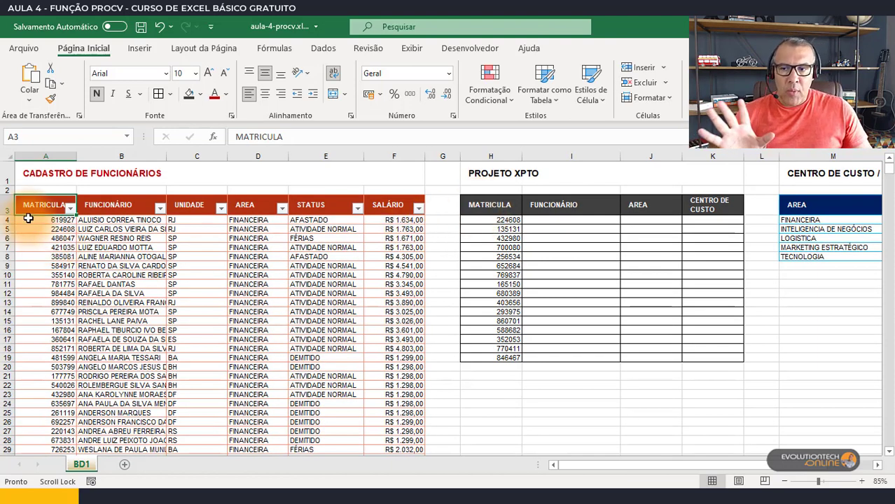
pyautogui.moveTo(28, 204); pyautogui.dragTo(396, 376)
pyautogui.click(54, 179)
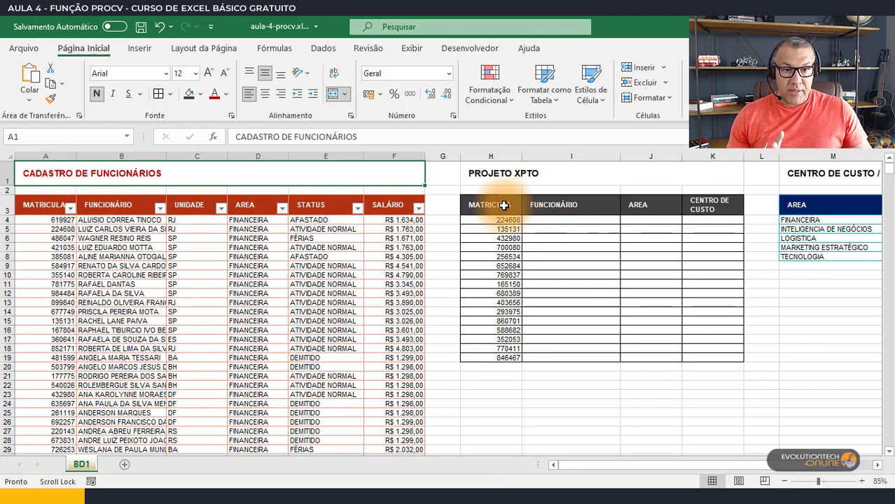
pyautogui.moveTo(473, 208); pyautogui.dragTo(723, 359)
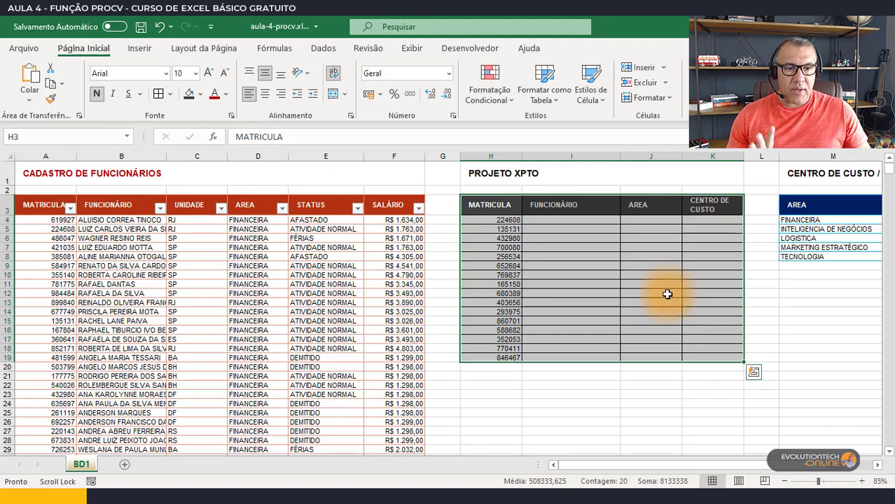
pyautogui.moveTo(510, 220); pyautogui.dragTo(498, 357)
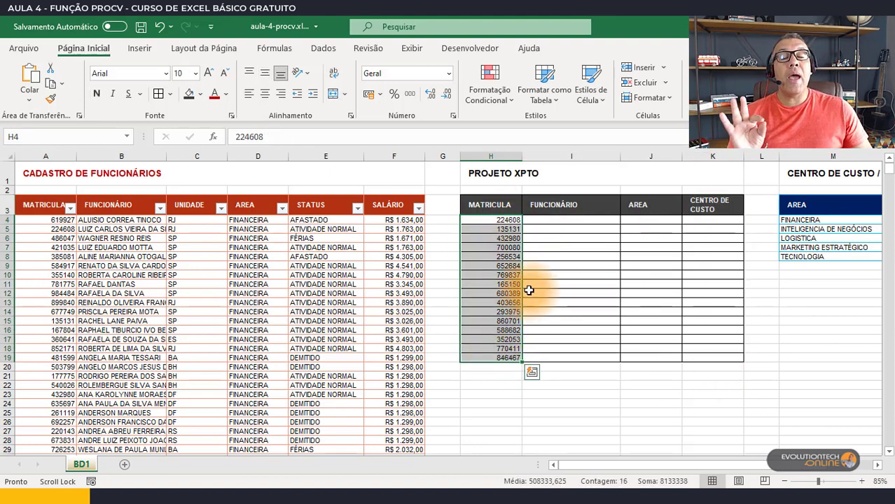
pyautogui.click(530, 172)
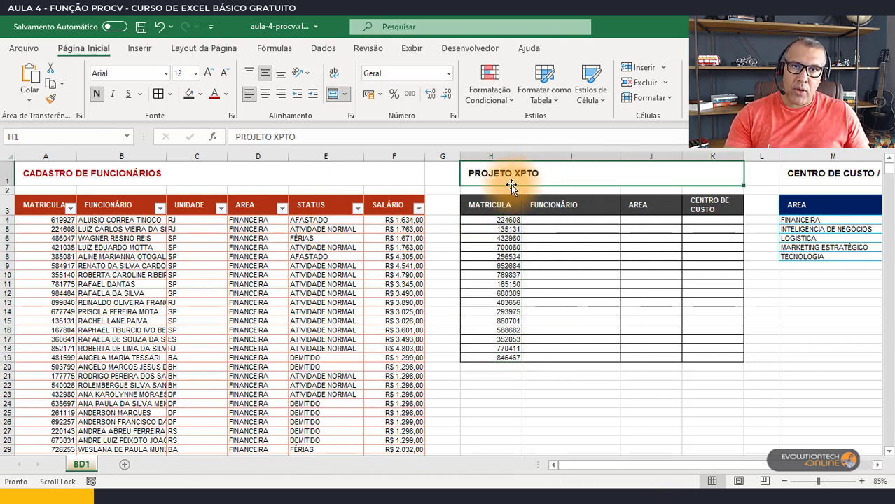
pyautogui.moveTo(494, 219); pyautogui.dragTo(489, 357)
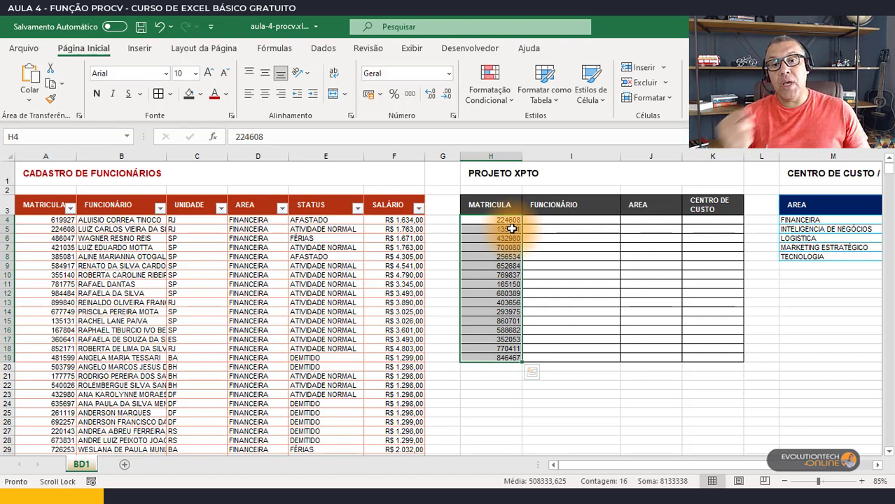
pyautogui.moveTo(40, 204); pyautogui.dragTo(417, 337)
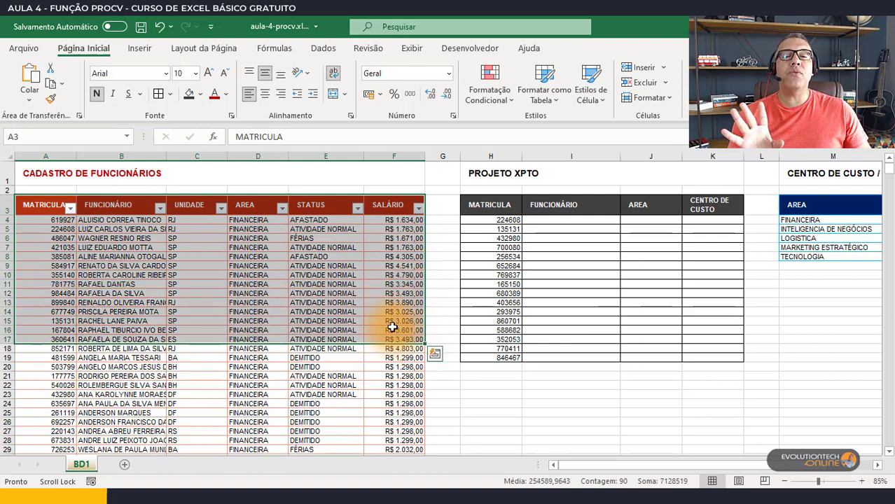
# - Compare the empty FUNCIONÁRIO, AREA and CENTRO DE CUSTO columns of PROJETO XPTO with the employee register and the CENTRO DE CUSTO / ÁREA table
pyautogui.click(494, 221)
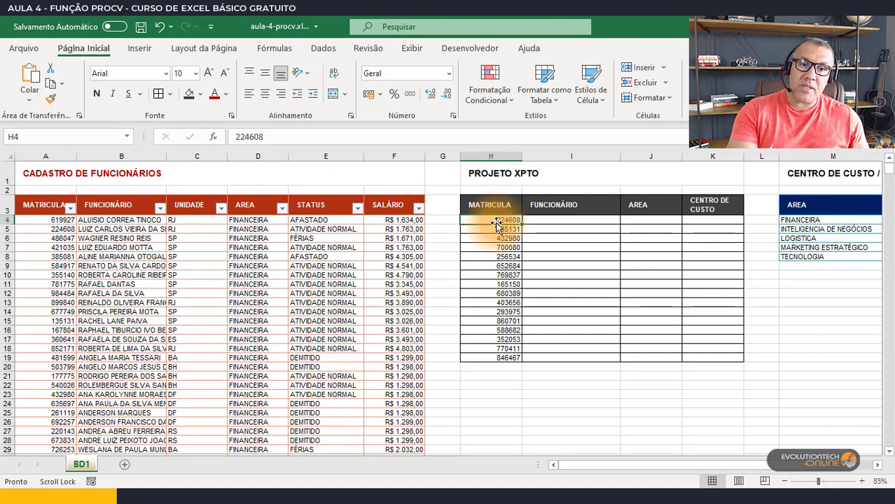
pyautogui.click(154, 248)
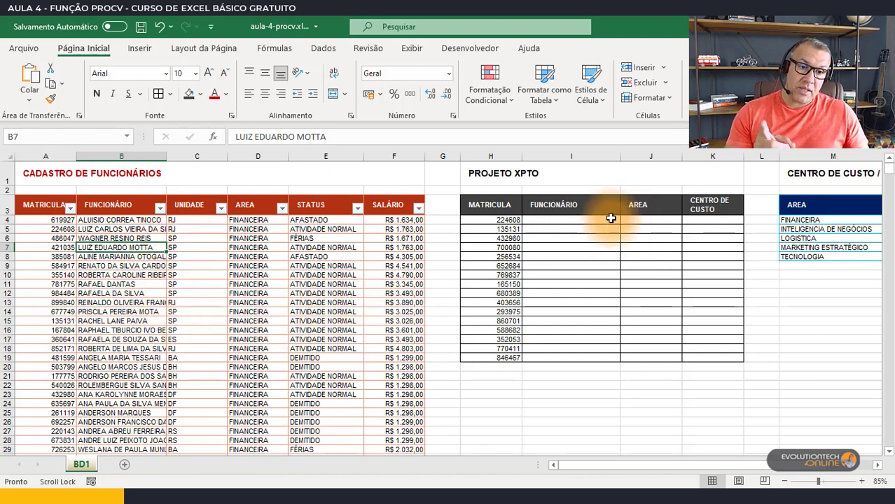
pyautogui.click(568, 206)
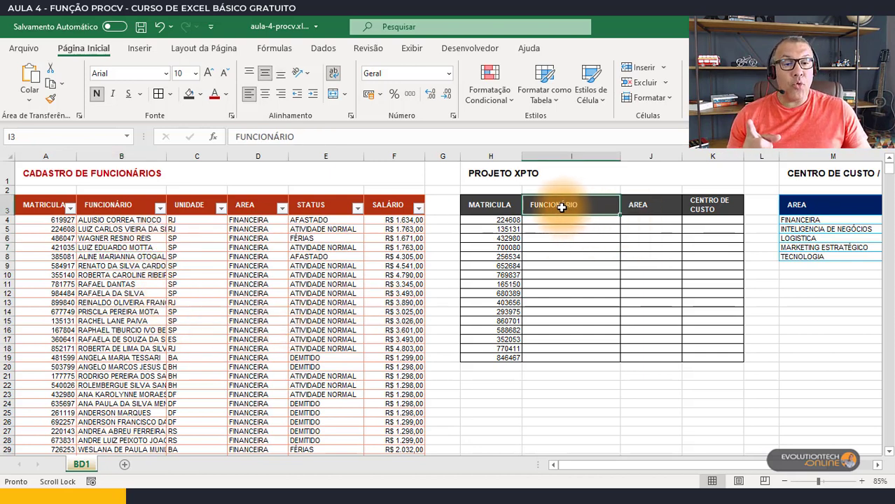
pyautogui.click(501, 220)
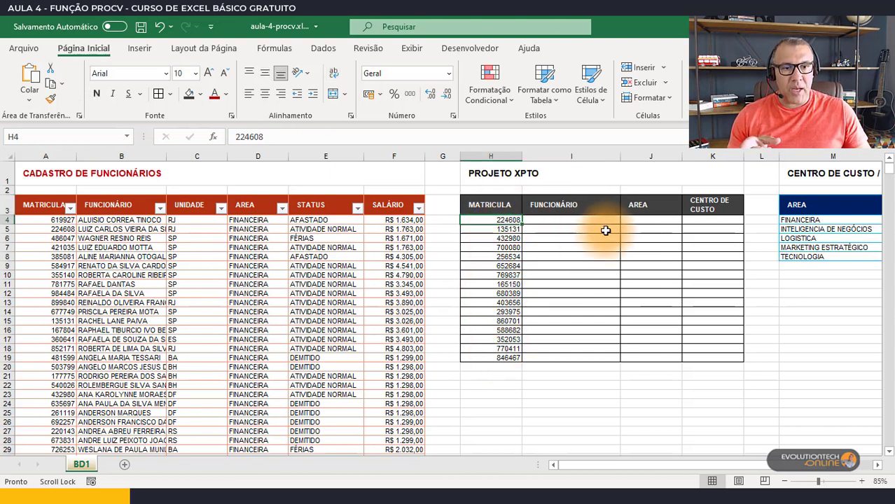
pyautogui.click(644, 207)
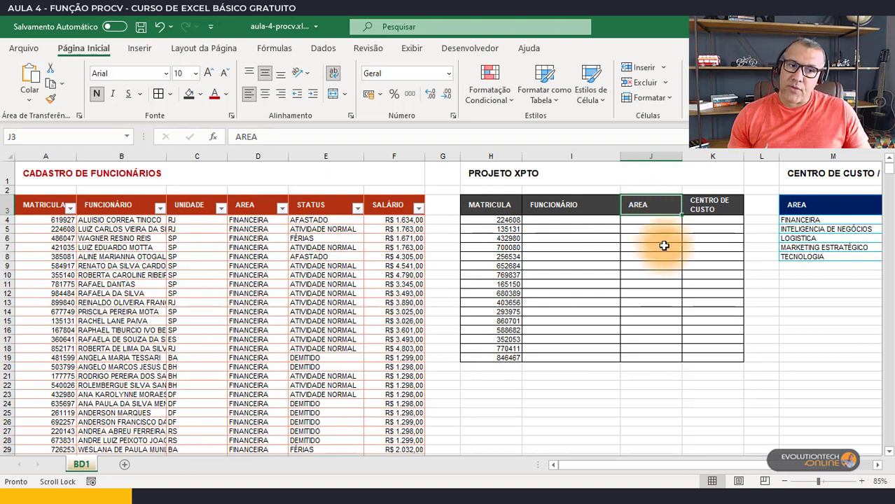
pyautogui.click(706, 205)
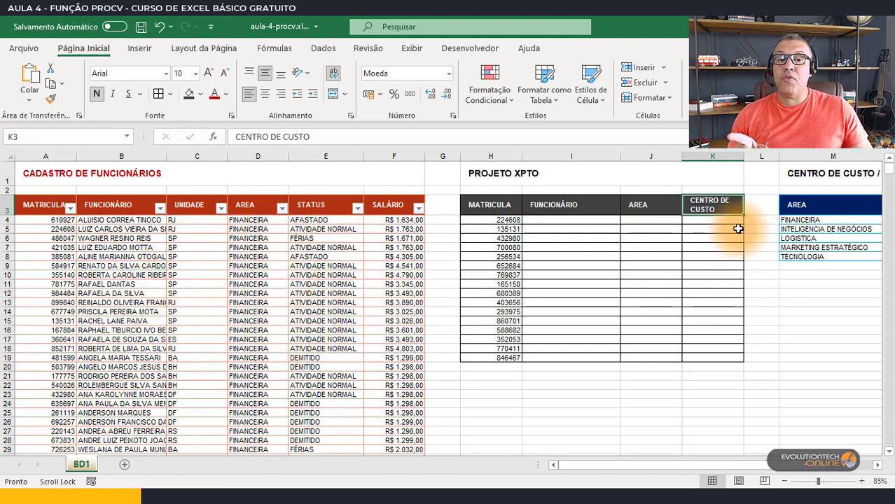
pyautogui.click(644, 206)
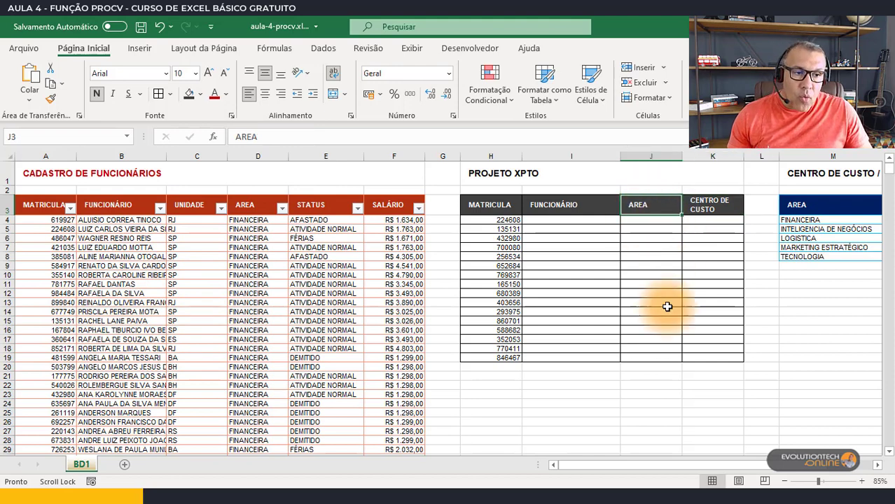
pyautogui.hscroll(3, 750, 468)
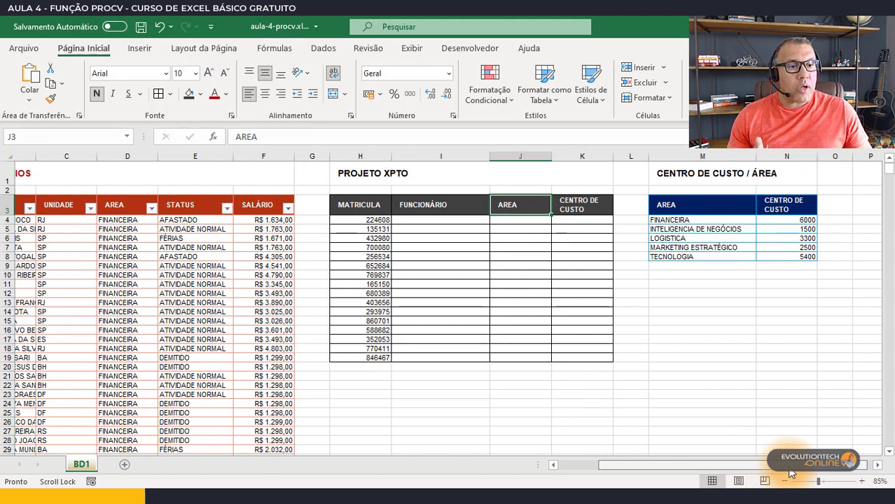
pyautogui.moveTo(686, 207); pyautogui.dragTo(775, 256)
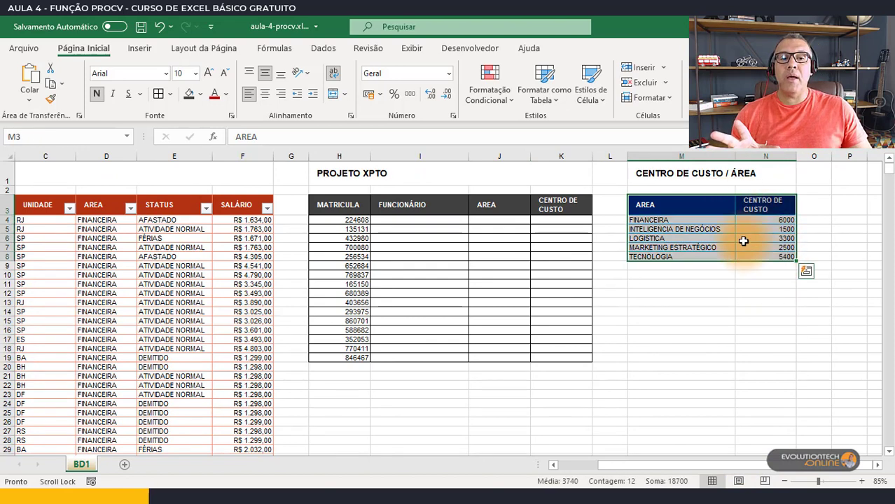
pyautogui.click(574, 219)
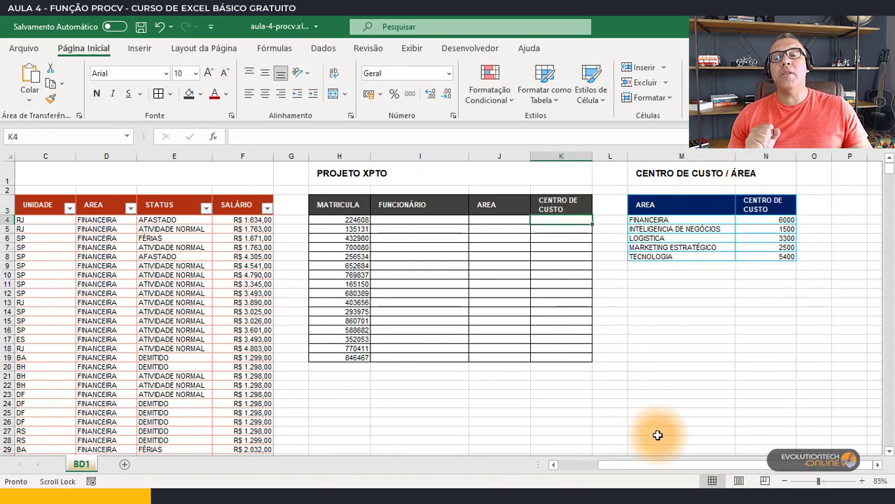
pyautogui.moveTo(697, 459); pyautogui.dragTo(637, 465)
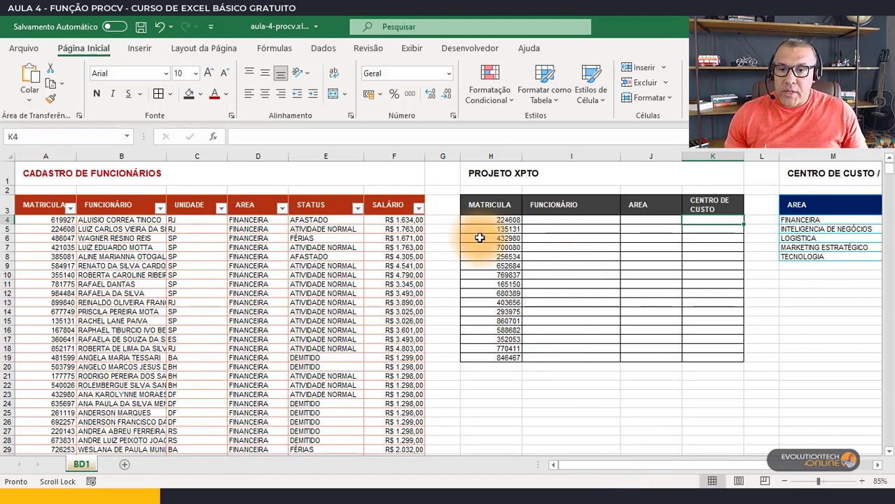
# - Narrow the register's UNIDADE, AREA, STATUS and SALÁRIO columns (C to F) to one equal width
pyautogui.keyDown('ctrl'); pyautogui.scroll(2, 475, 239); pyautogui.keyUp('ctrl')
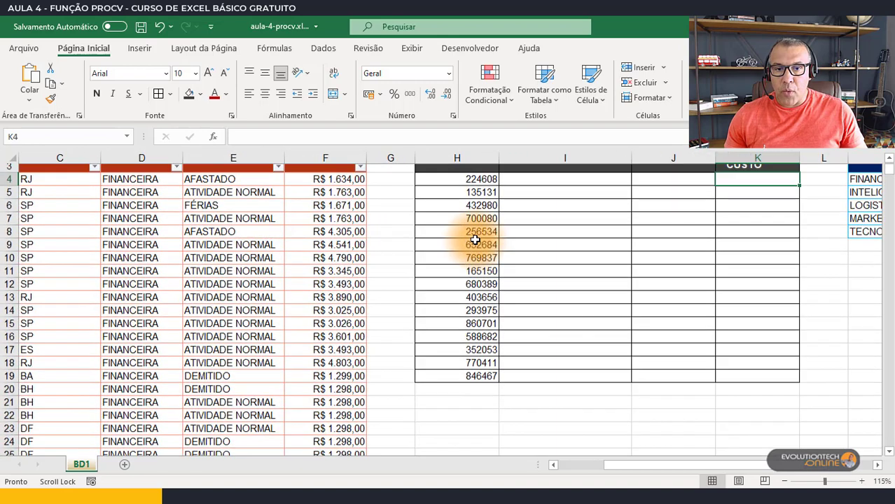
pyautogui.moveTo(665, 465); pyautogui.dragTo(610, 470)
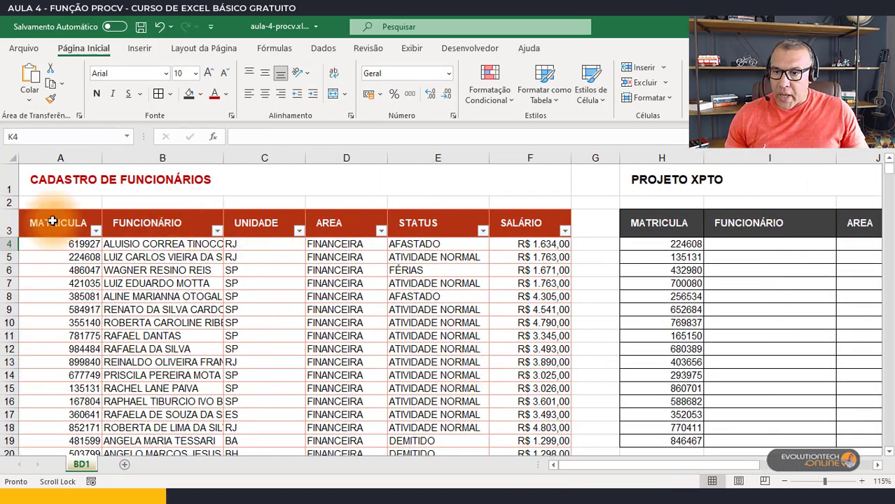
pyautogui.moveTo(279, 160); pyautogui.dragTo(520, 158)
pyautogui.click(315, 223)
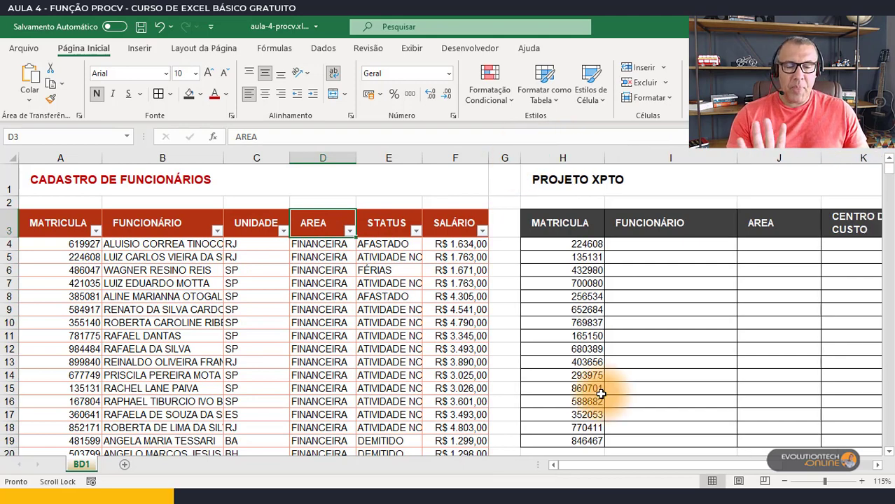
# - Start a PROCV formula in I4, the first FUNCIONÁRIO cell of PROJETO XPTO, with H4 as the lookup value
pyautogui.click(657, 245)
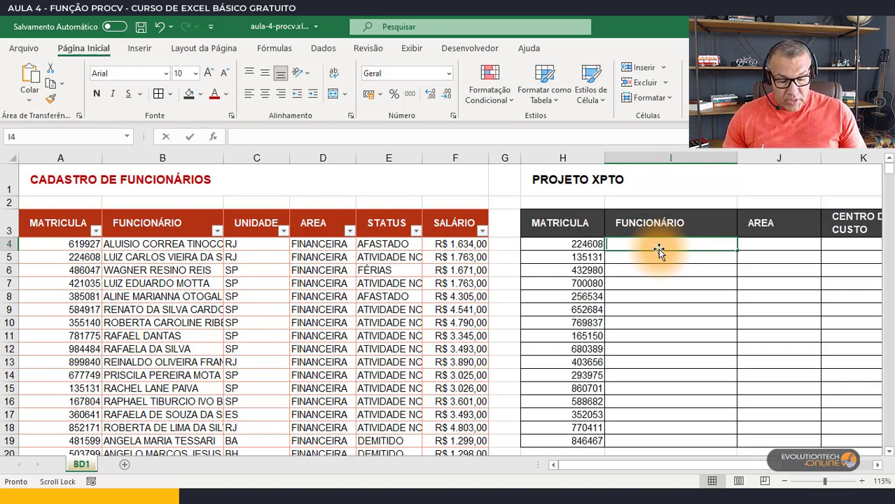
pyautogui.write('=PROC')
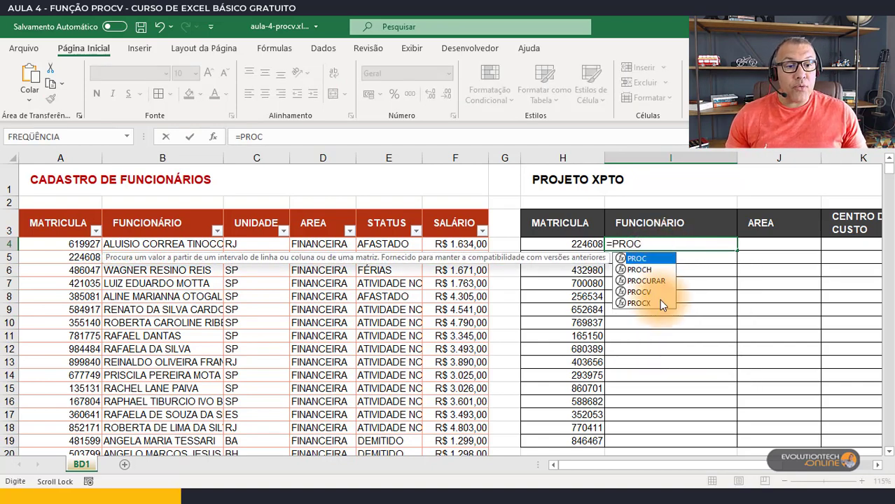
pyautogui.doubleClick(638, 291)
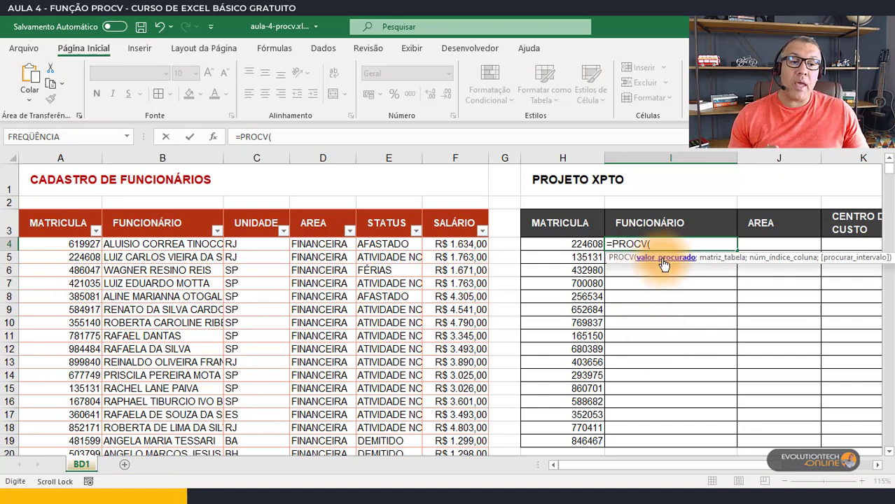
pyautogui.click(592, 242)
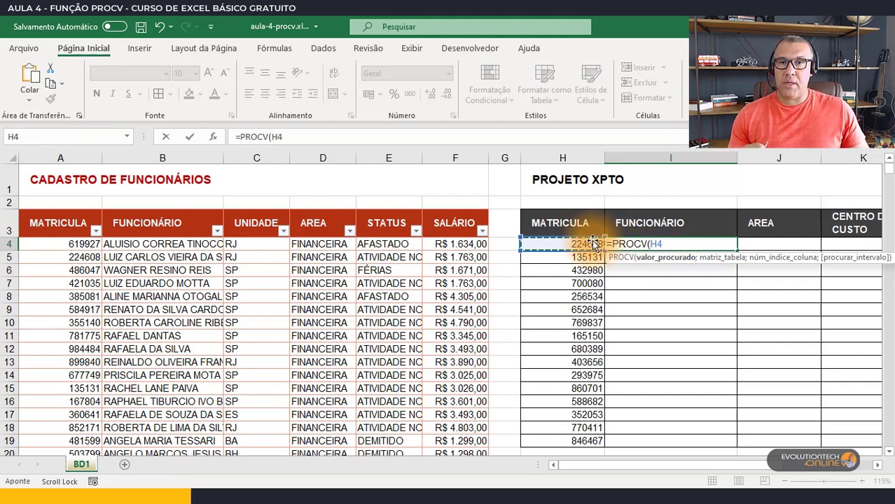
pyautogui.write(';')
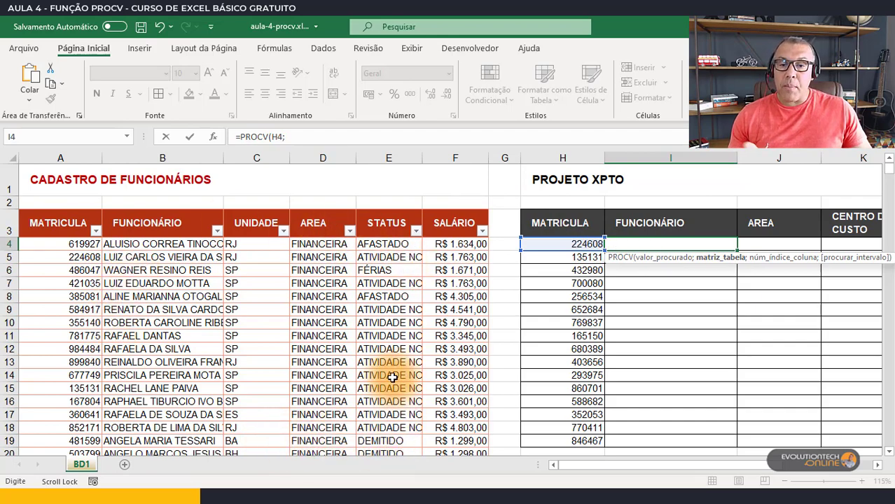
# - Set the PROCV table array to the whole employee register including its header row, A3:F652, and continue to the column index argument
pyautogui.scroll(-6, 393, 376)
pyautogui.scroll(6, 392, 378)
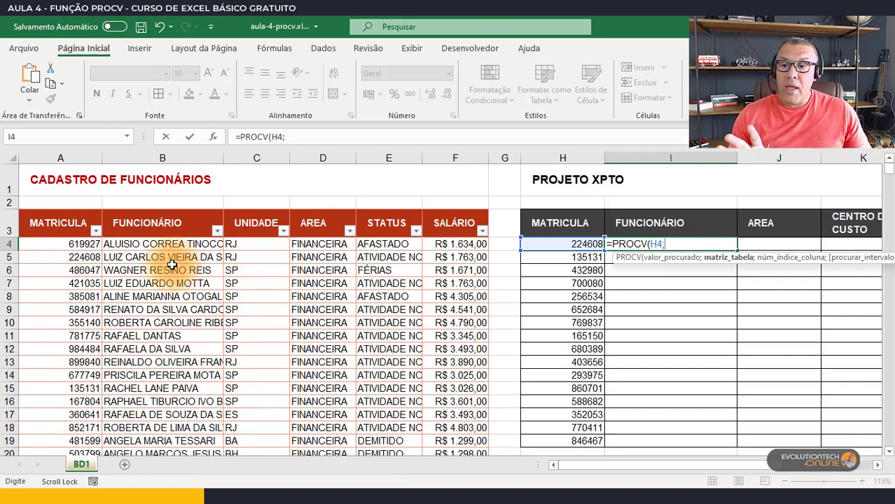
pyautogui.click(60, 224)
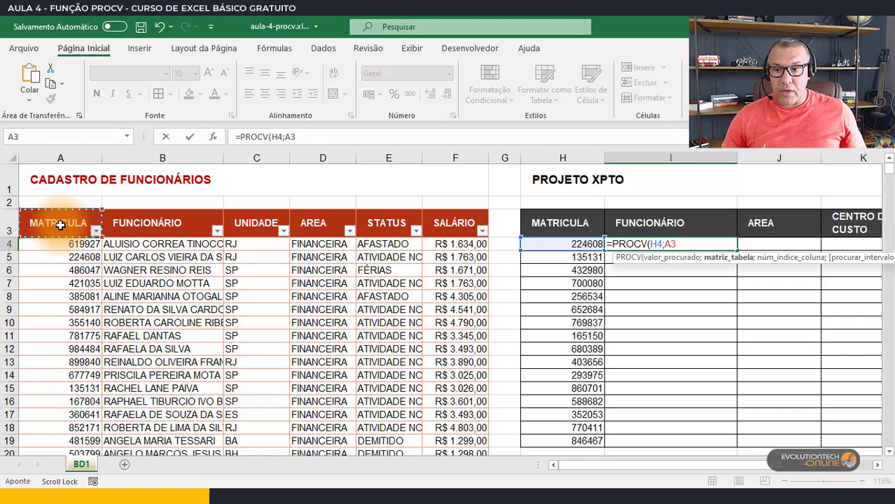
pyautogui.hotkey('ctrl', 'shift', 'Down')
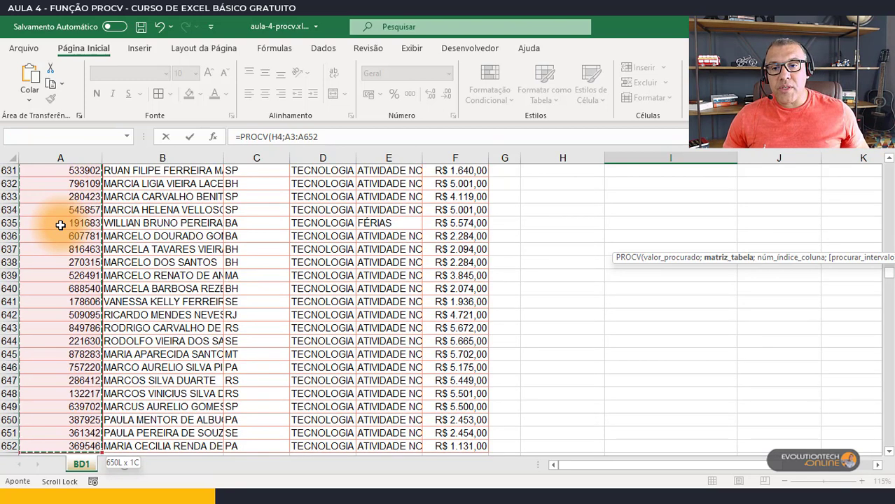
pyautogui.hotkey('ctrl', 'shift', 'Right')
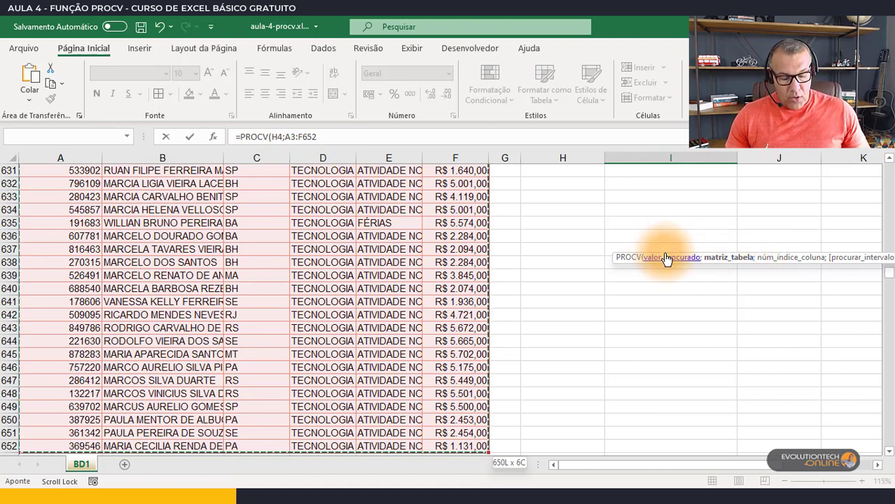
pyautogui.write(';')
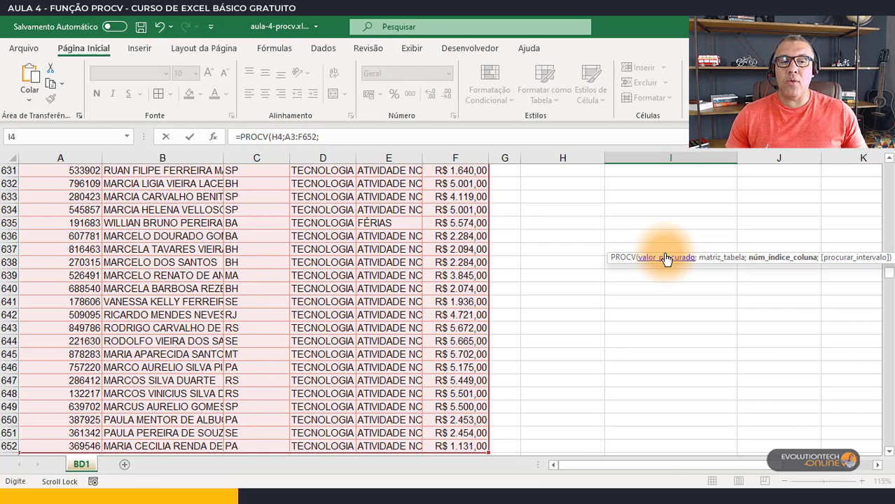
pyautogui.moveTo(888, 268); pyautogui.dragTo(886, 168)
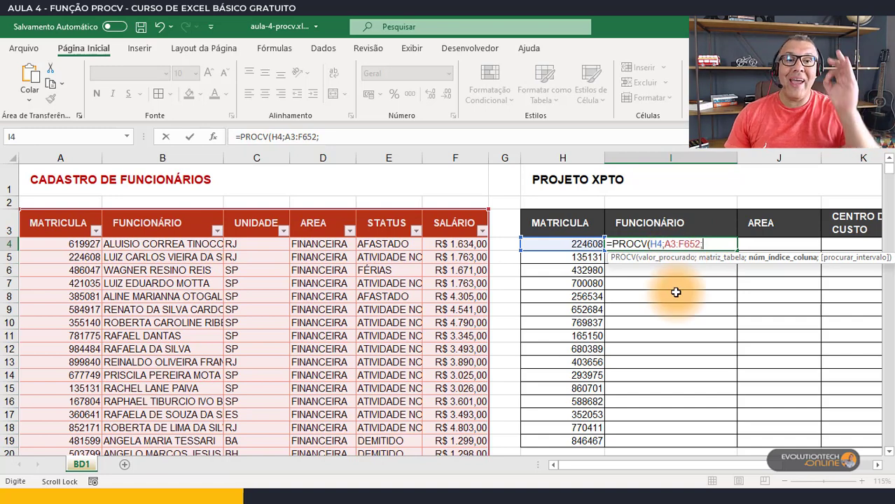
pyautogui.click(650, 257)
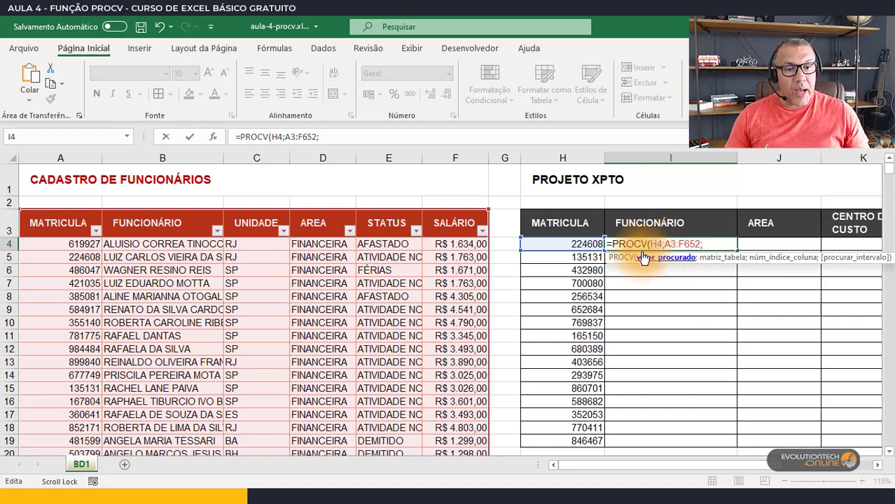
pyautogui.click(583, 243)
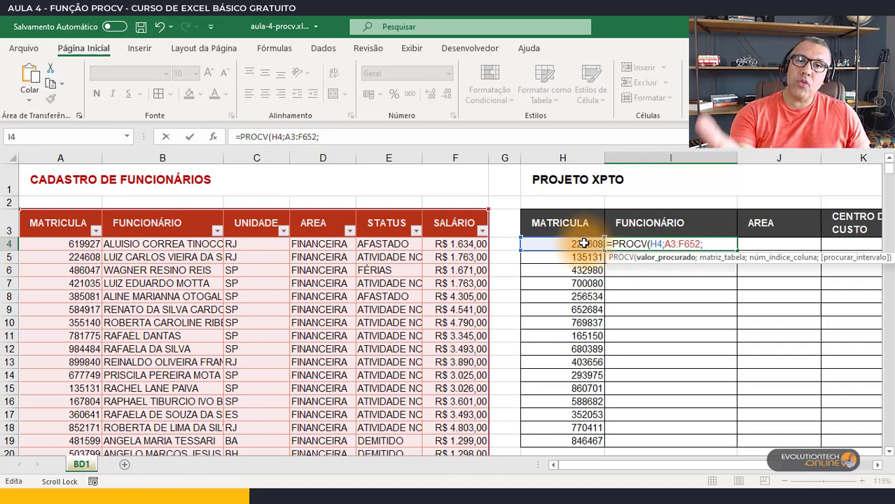
# - Complete the PROCV formula in I4 with column index 2 and 0 for an exact match
pyautogui.click(672, 245)
pyautogui.moveTo(672, 247); pyautogui.dragTo(701, 250)
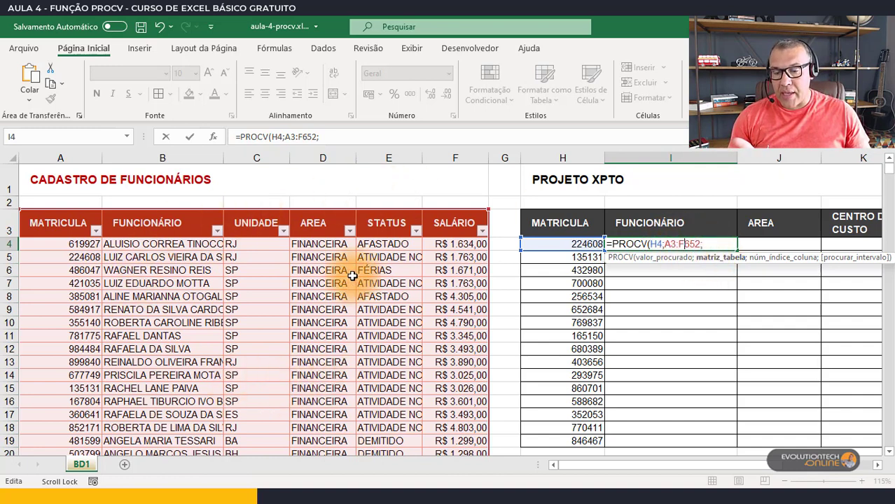
pyautogui.click(713, 243)
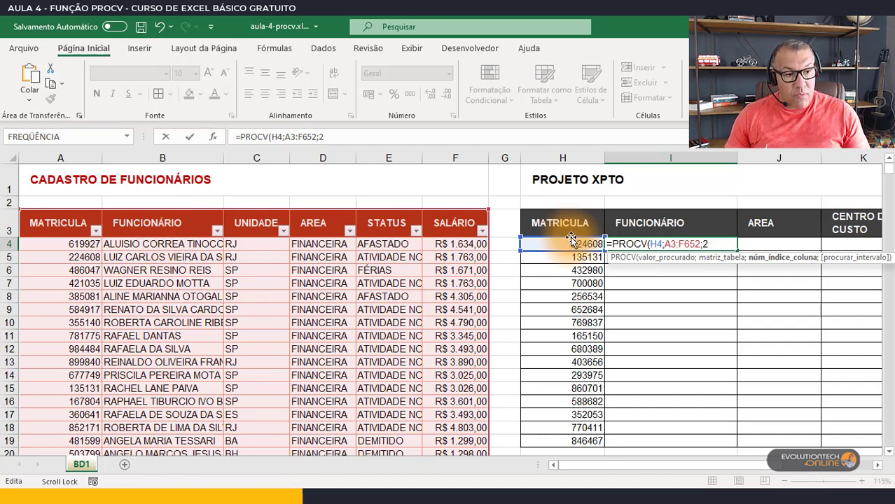
pyautogui.write(';')
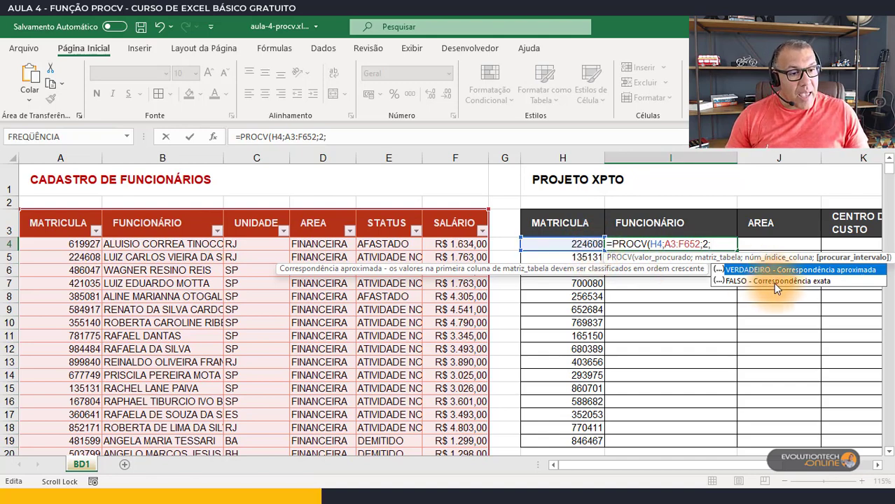
pyautogui.doubleClick(736, 280)
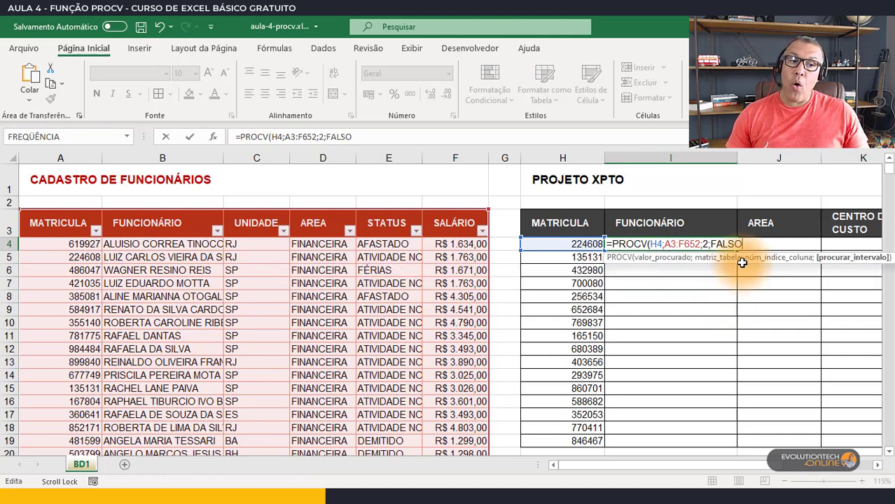
pyautogui.doubleClick(728, 244)
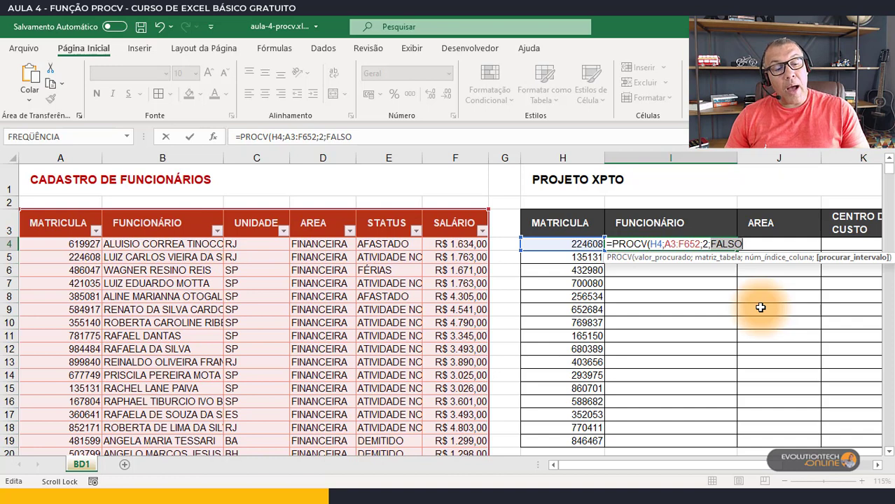
pyautogui.write('0')
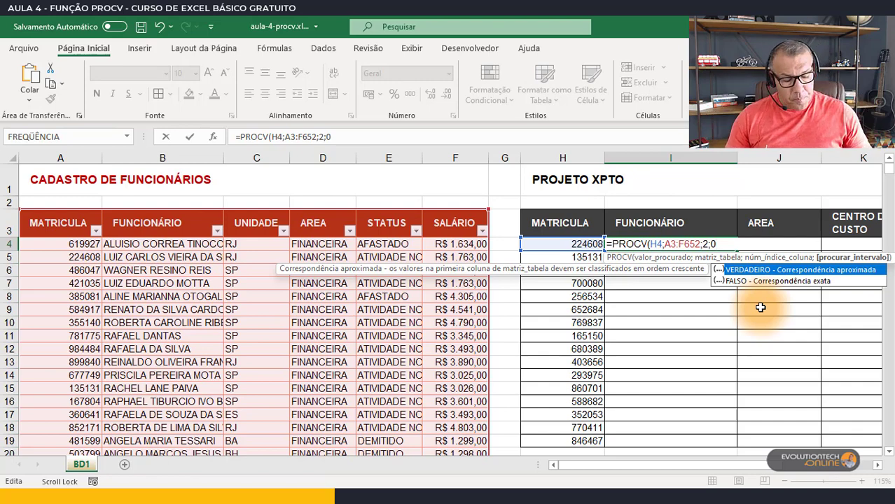
pyautogui.press('Return')
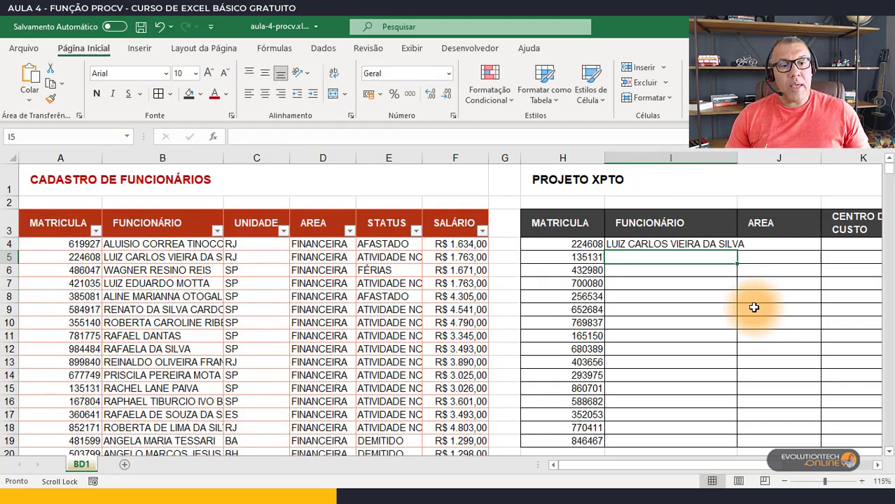
# - Check the name returned in I4 against the register row that has the same MATRICULA as H4
pyautogui.click(623, 246)
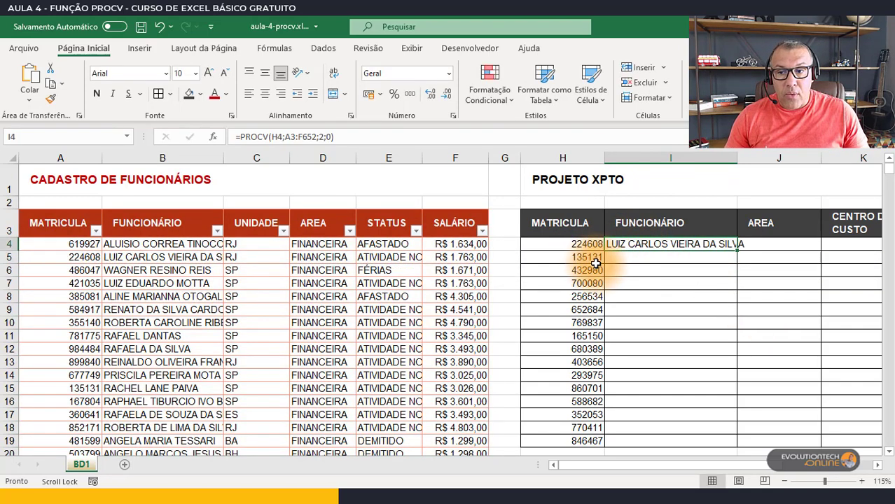
pyautogui.click(581, 245)
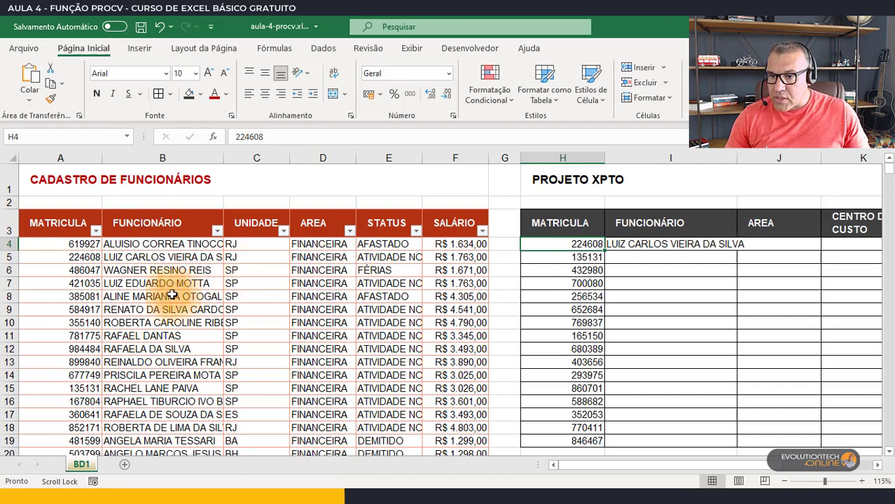
pyautogui.click(91, 259)
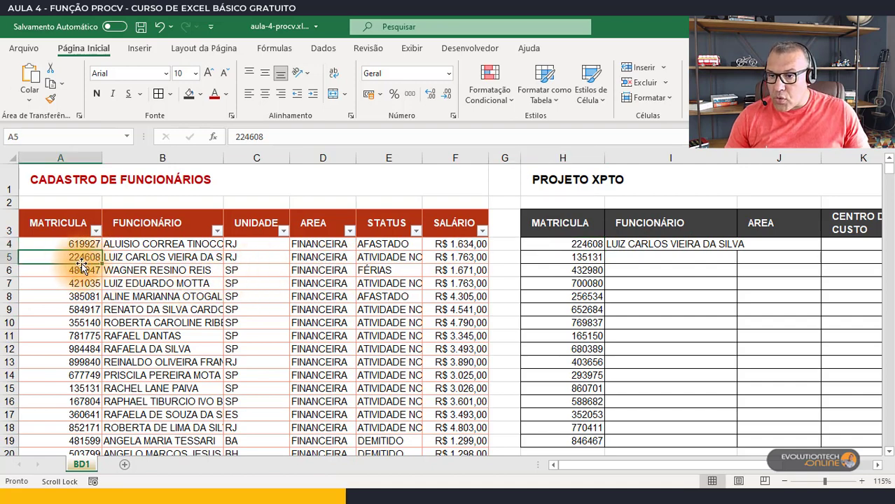
pyautogui.click(161, 260)
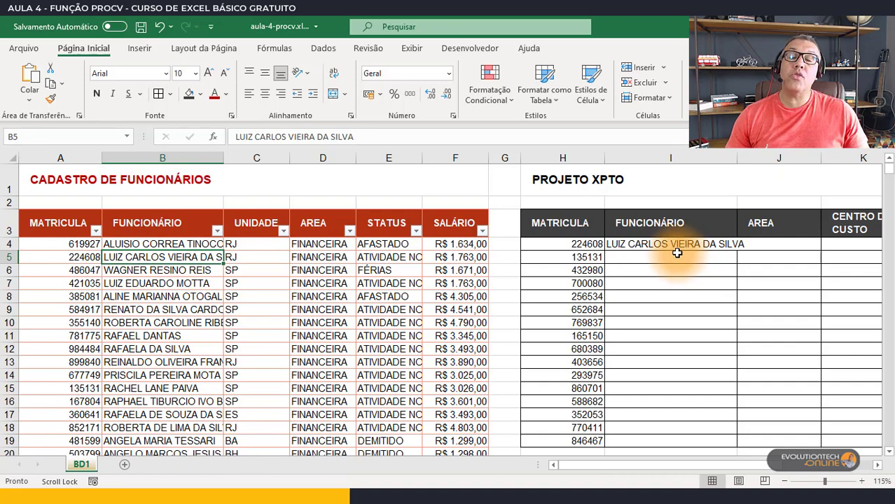
# - Copy the I4 formula down to I9 and inspect the table array in the copies in I5, I6 and I8
pyautogui.click(676, 248)
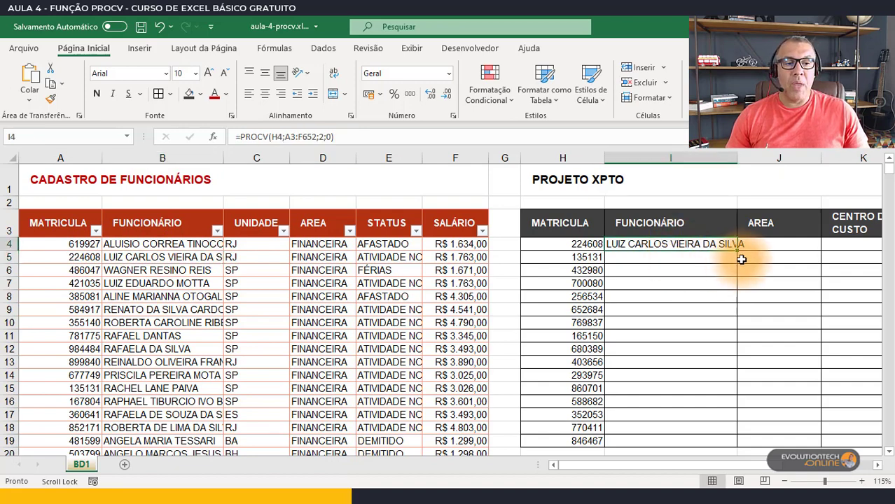
pyautogui.moveTo(739, 251); pyautogui.dragTo(742, 315)
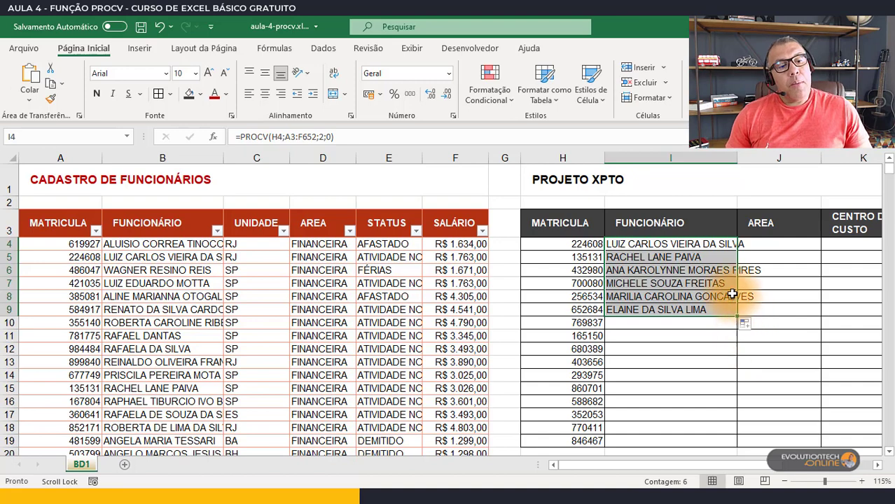
pyautogui.doubleClick(670, 257)
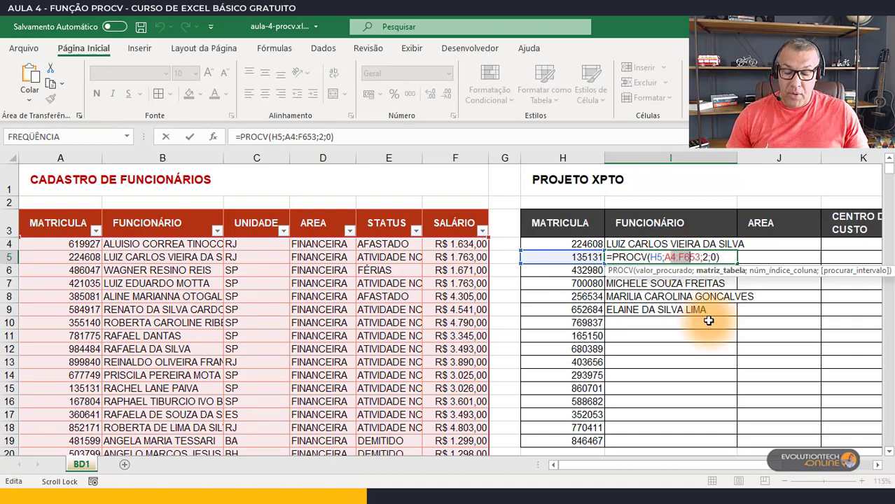
pyautogui.press('Return')
pyautogui.press('F2')
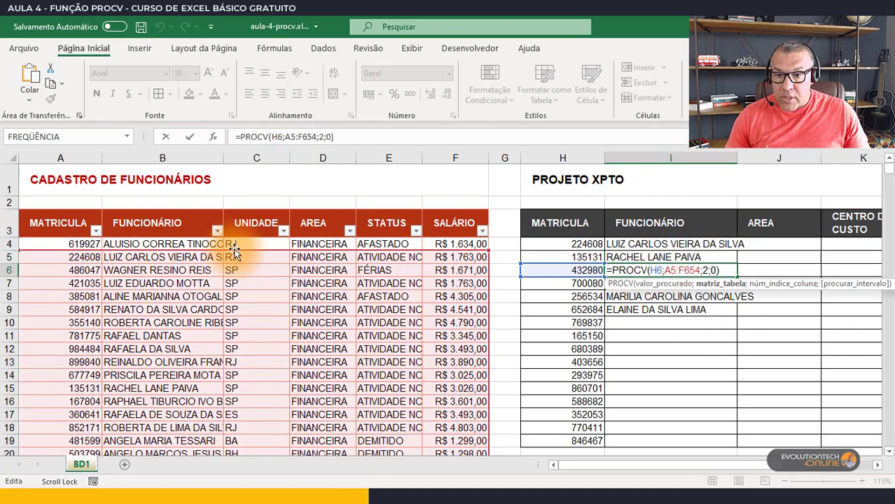
pyautogui.press('Escape')
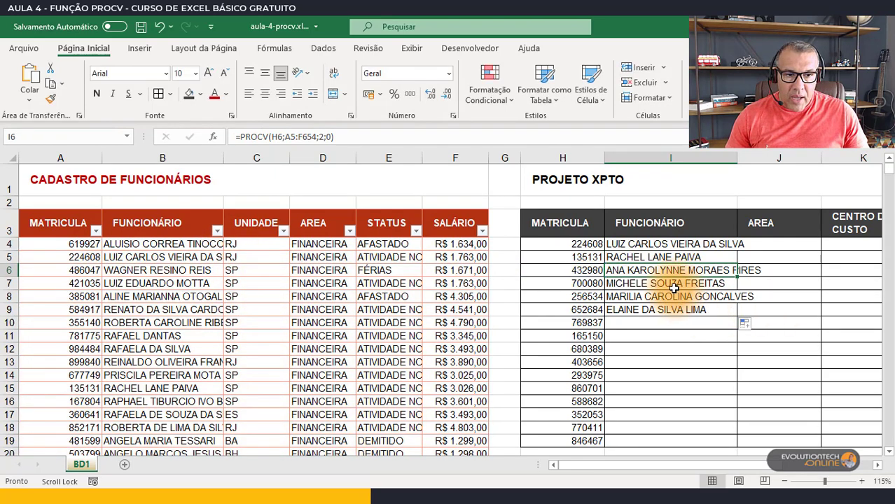
pyautogui.doubleClick(675, 296)
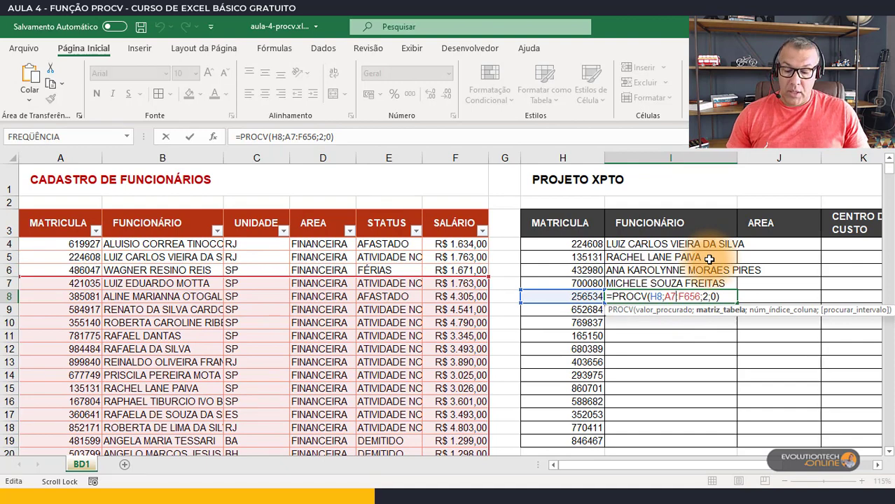
pyautogui.press('Escape')
# - Clear the copied formulas from I5:I9
pyautogui.moveTo(709, 259); pyautogui.dragTo(726, 306)
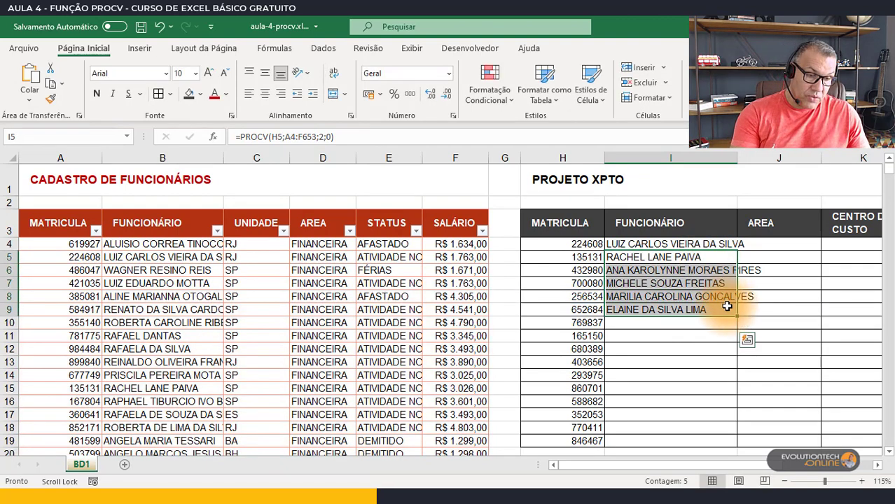
pyautogui.press('Delete')
# - Make the I4 table array absolute as $A$3:$F$652 and fill the formula down the FUNCIONÁRIO column to I19
pyautogui.doubleClick(658, 244)
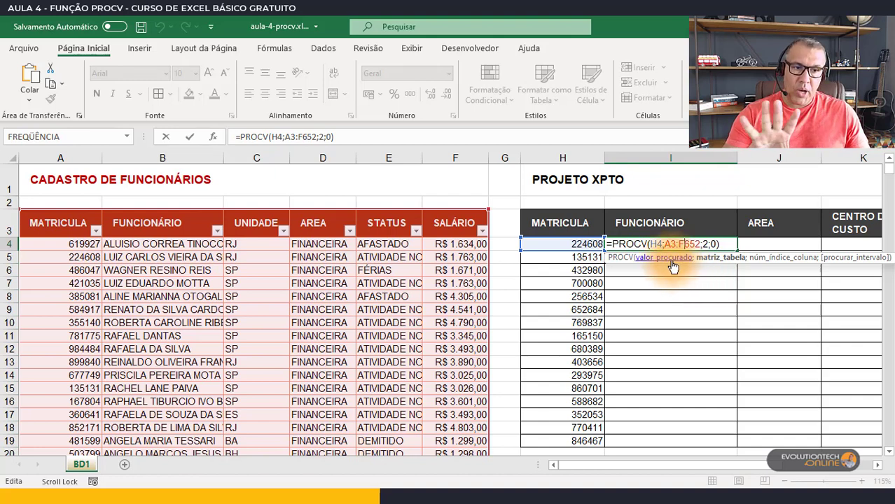
pyautogui.click(721, 266)
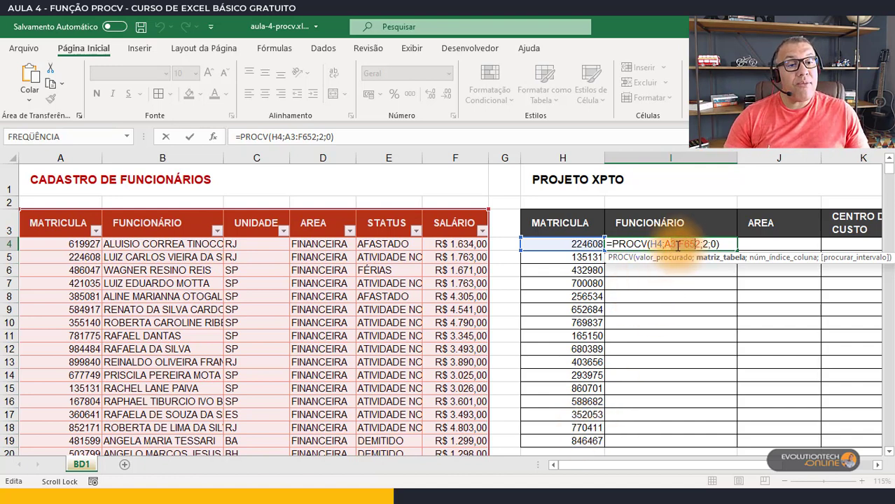
pyautogui.press('F4')
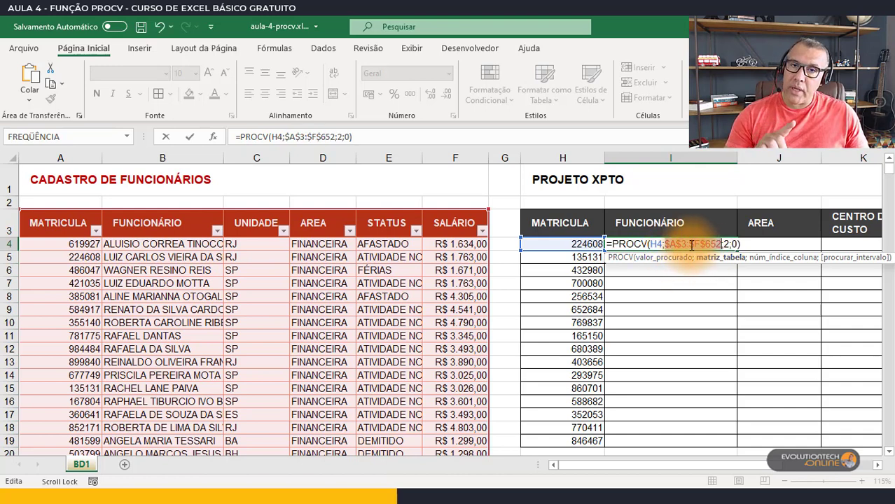
pyautogui.press('Return')
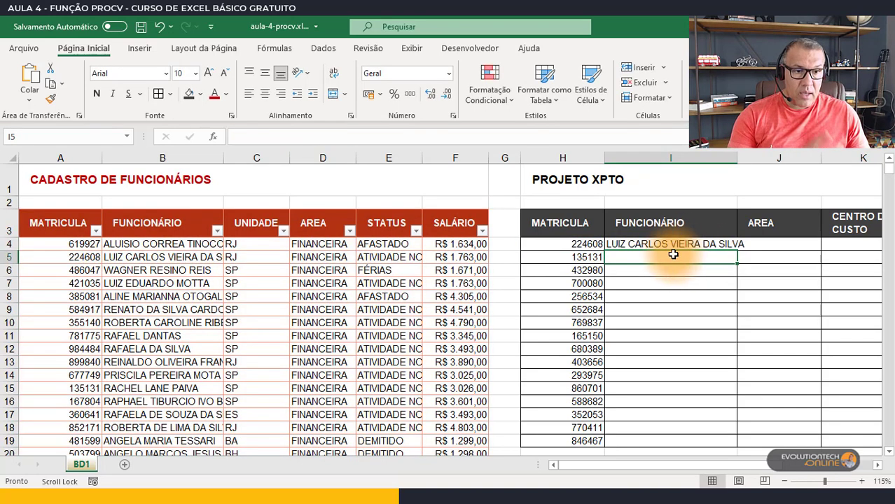
pyautogui.click(667, 245)
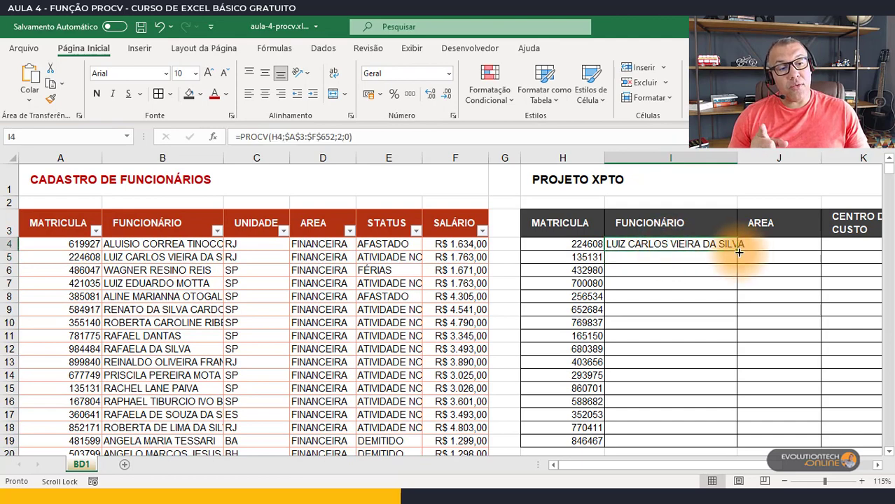
pyautogui.doubleClick(739, 252)
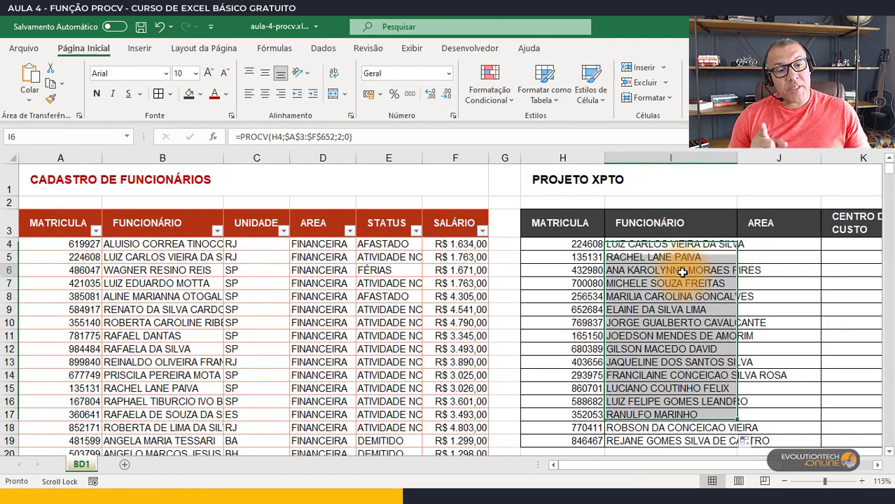
# - Examine the lookup value and locked table array in the copied FUNCIONÁRIO formulas in I6 and I9
pyautogui.doubleClick(681, 272)
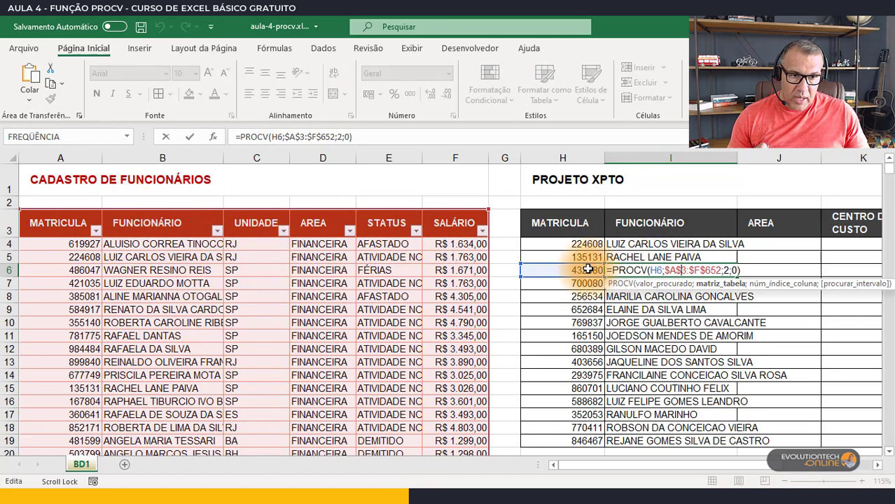
pyautogui.press('Escape')
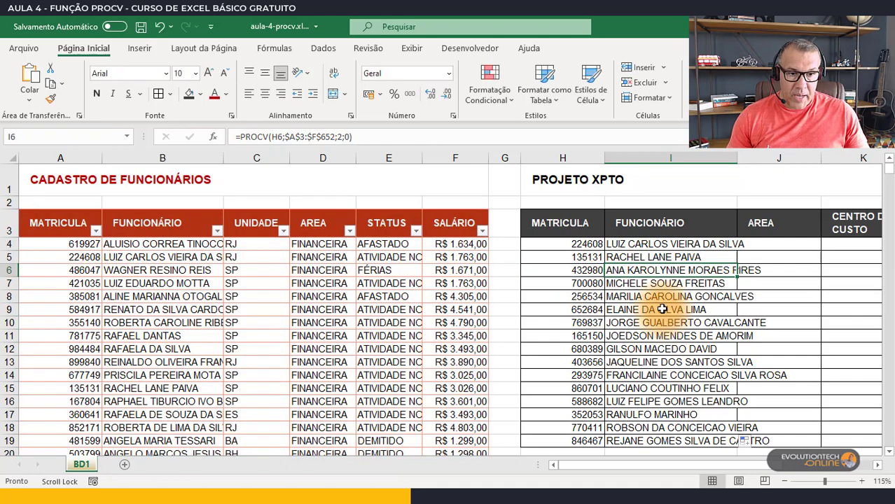
pyautogui.doubleClick(662, 309)
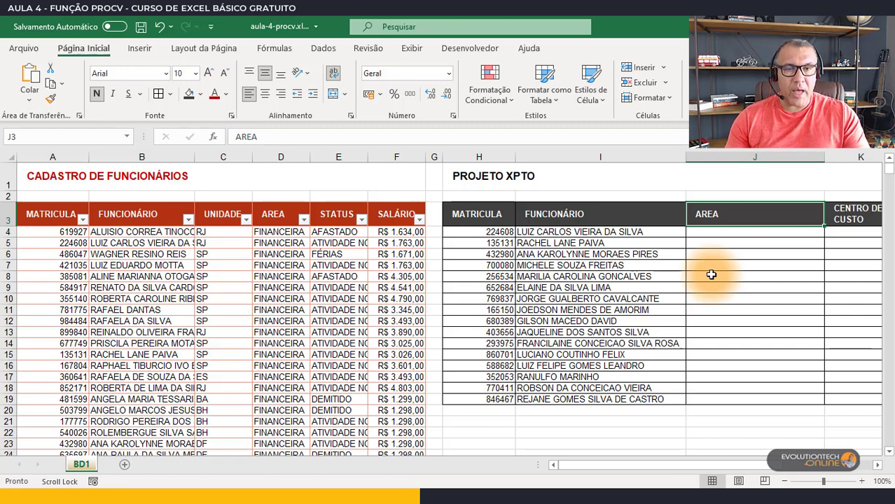
# - Start a PROCV formula in J4 with H4 as the lookup value and A3:F652 as the table array
pyautogui.click(641, 234)
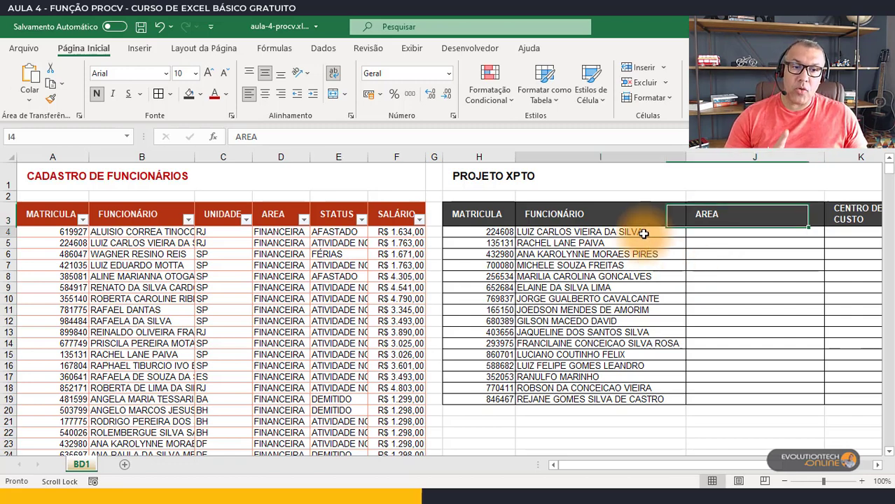
pyautogui.click(745, 217)
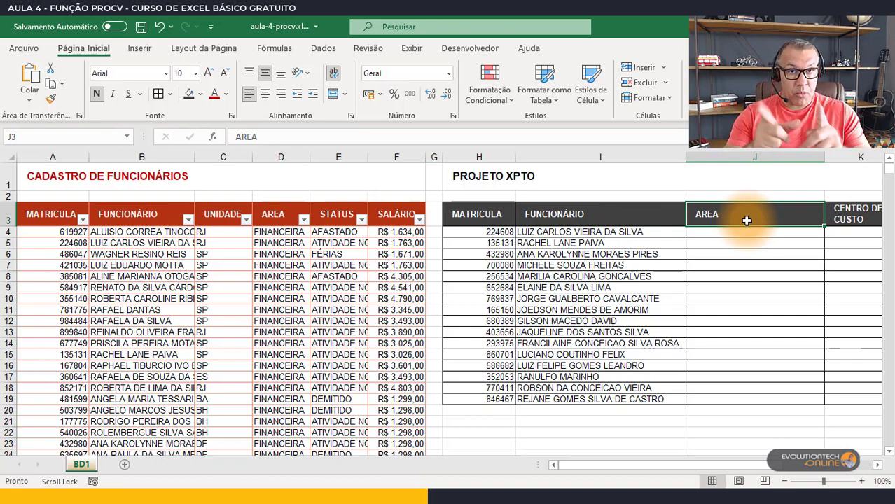
pyautogui.click(734, 234)
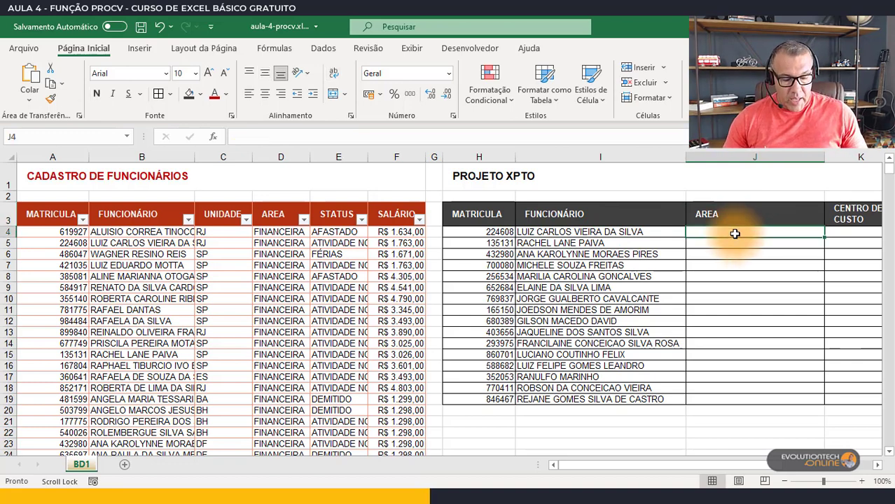
pyautogui.write('=PROC')
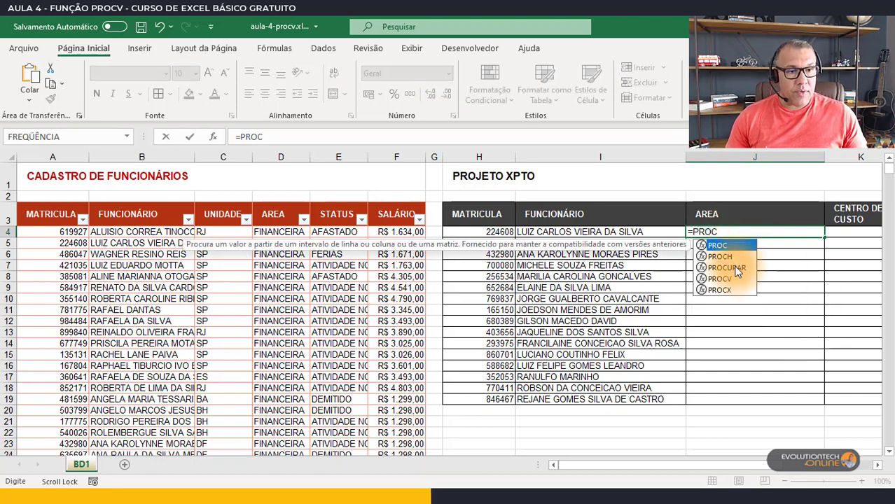
pyautogui.doubleClick(718, 279)
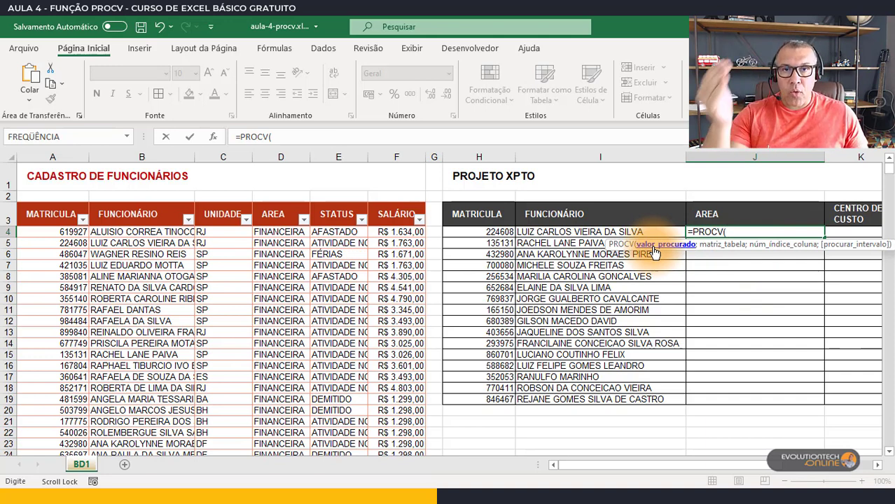
pyautogui.click(506, 232)
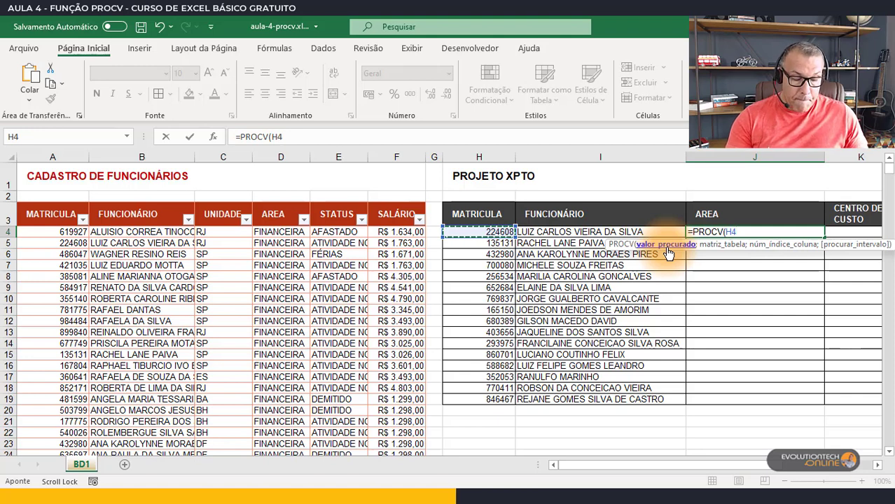
pyautogui.write(';')
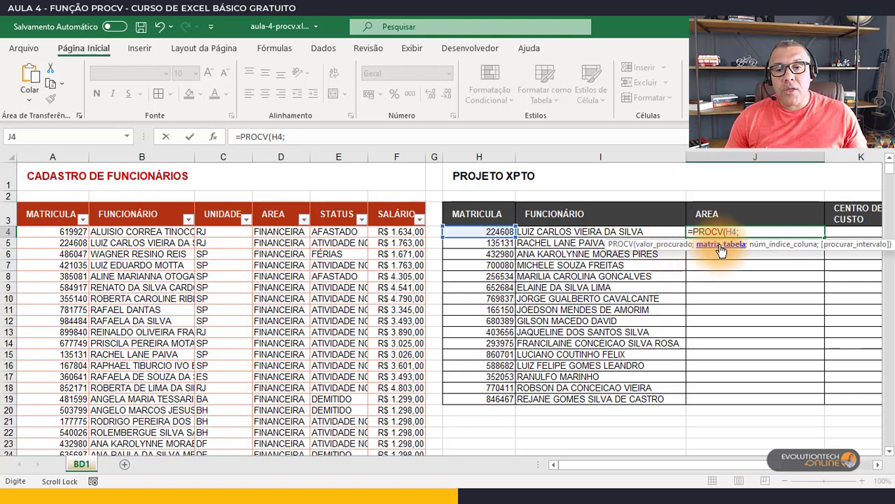
pyautogui.moveTo(49, 214); pyautogui.dragTo(395, 399)
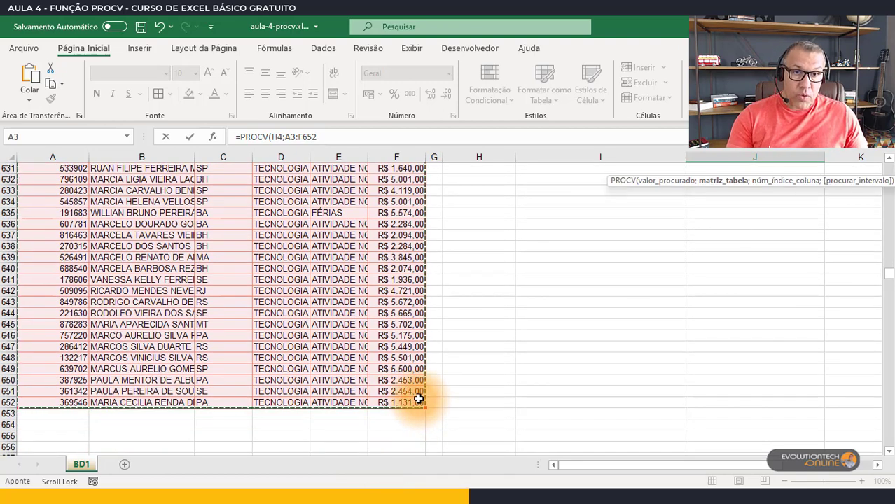
pyautogui.write(';')
pyautogui.moveTo(889, 274); pyautogui.dragTo(890, 166)
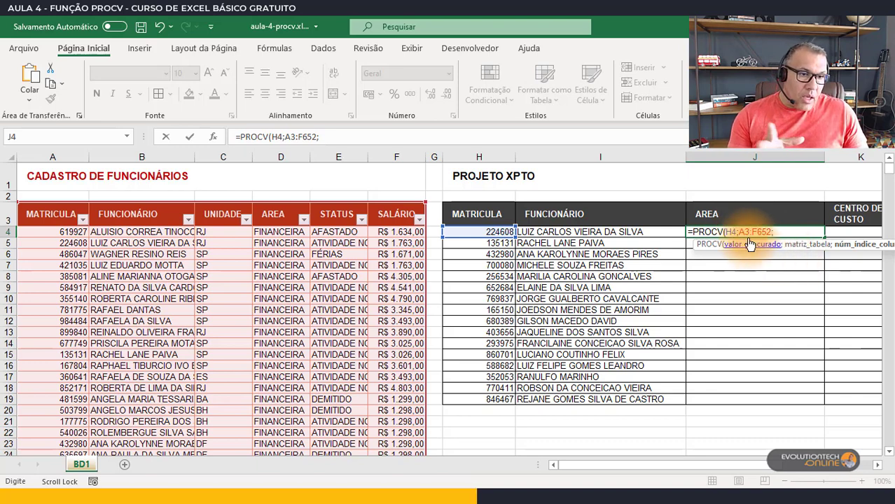
# - Complete the J4 PROCV formula with column index 4 and 0 for an exact match
pyautogui.click(732, 232)
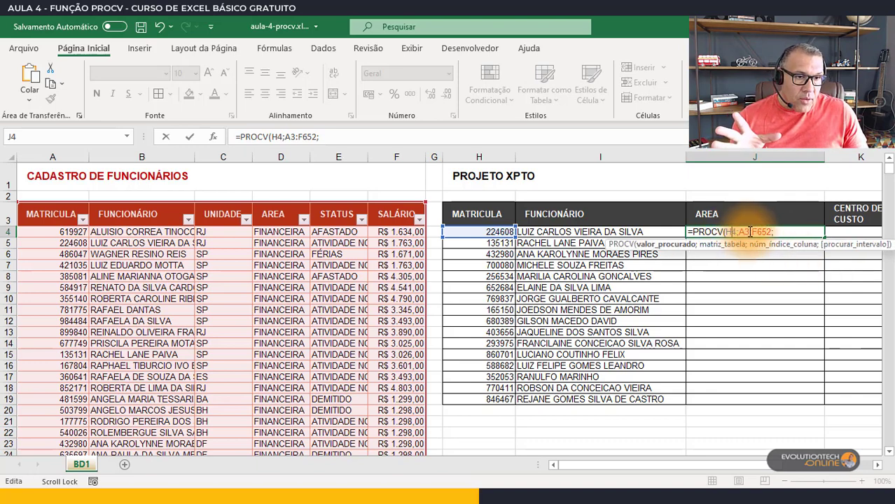
pyautogui.click(748, 232)
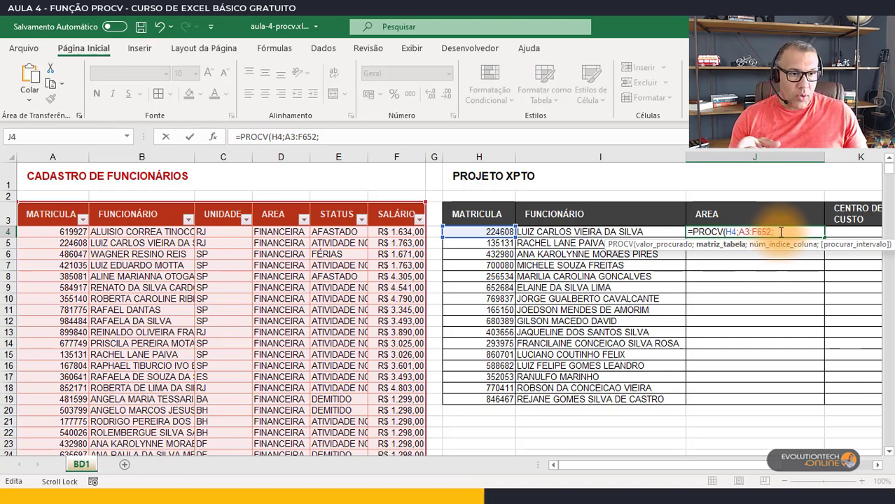
pyautogui.click(780, 232)
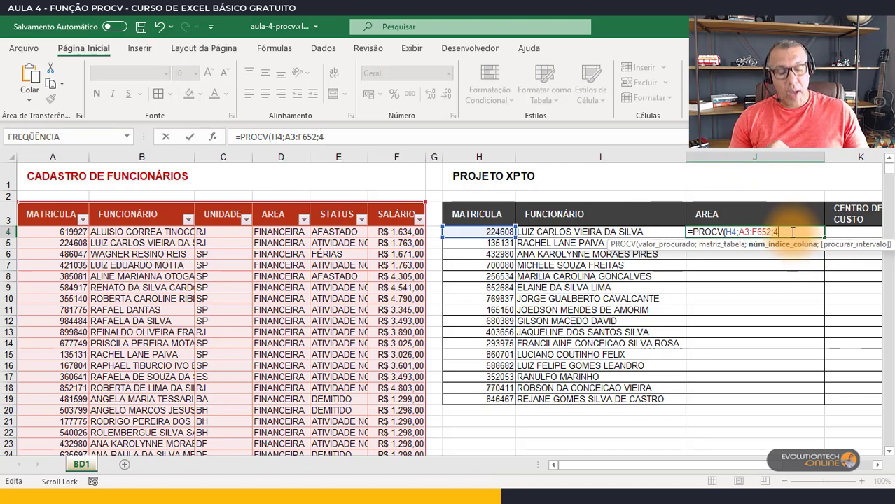
pyautogui.write(';')
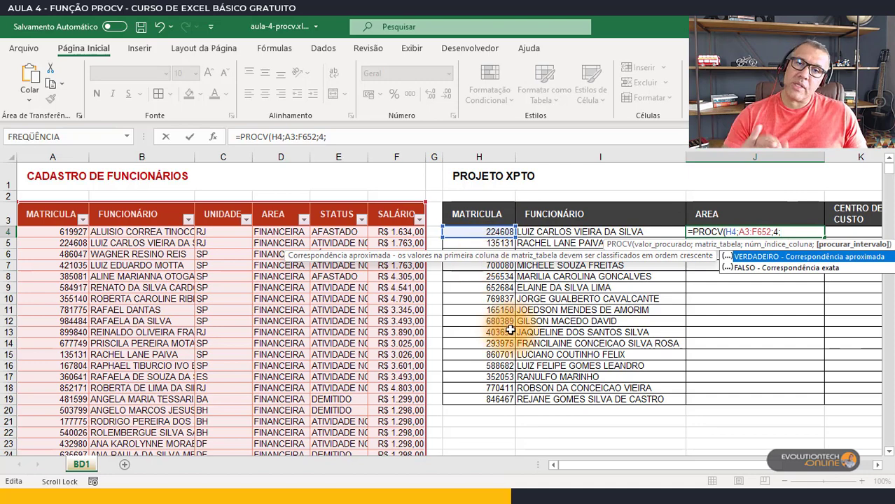
pyautogui.doubleClick(793, 268)
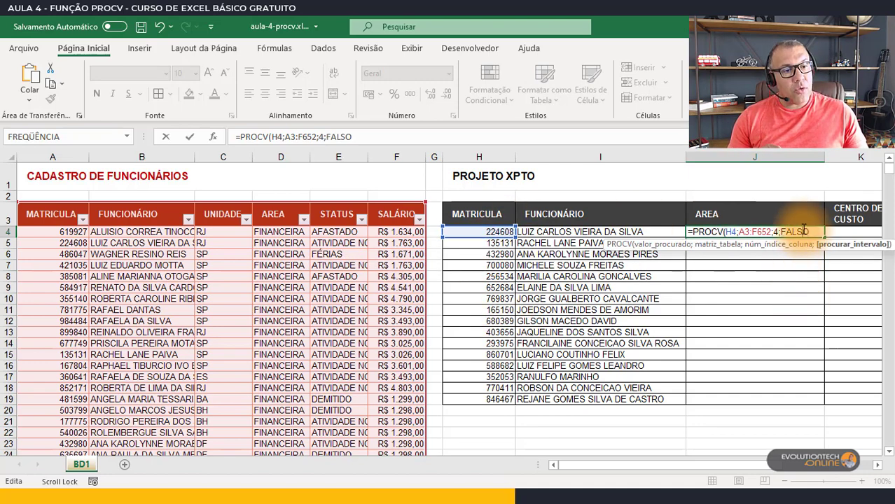
pyautogui.press('BackSpace')
pyautogui.press('BackSpace')
pyautogui.press('BackSpace')
pyautogui.press('BackSpace')
pyautogui.press('BackSpace')
pyautogui.write('0')
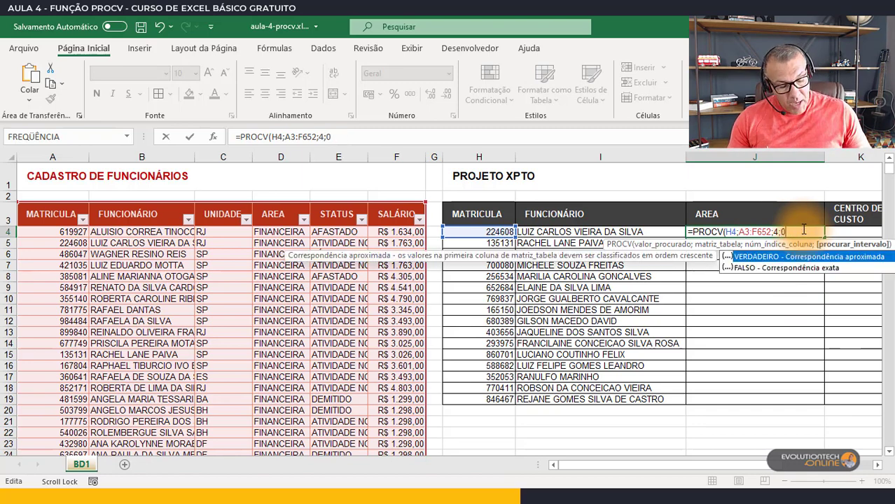
pyautogui.press('Return')
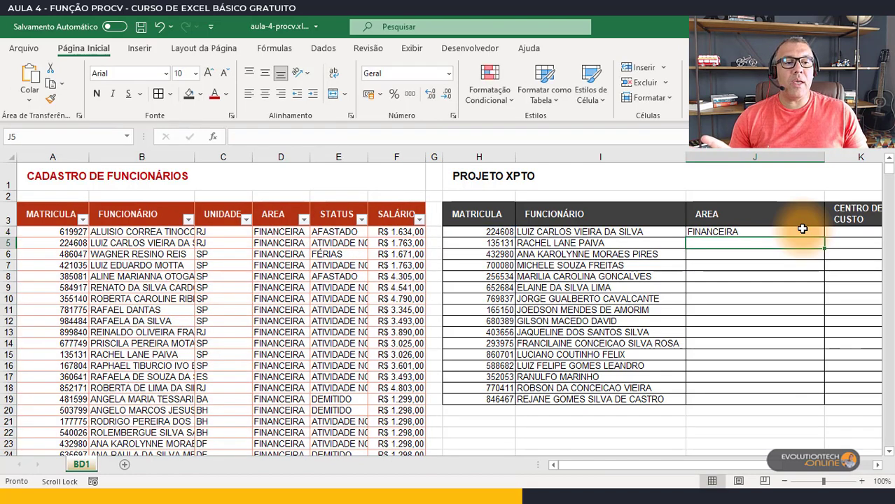
# - Make the J4 table array absolute as $A$3:$F$652 and fill the formula down the AREA column to J19
pyautogui.click(802, 230)
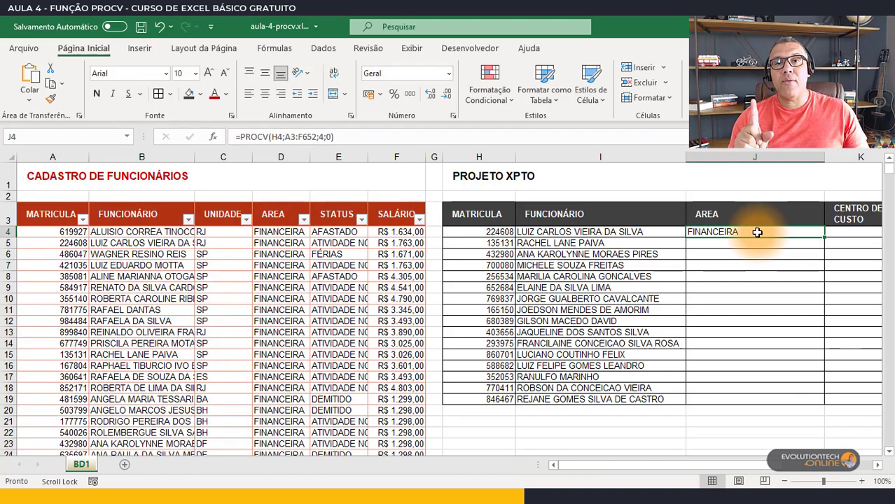
pyautogui.doubleClick(757, 231)
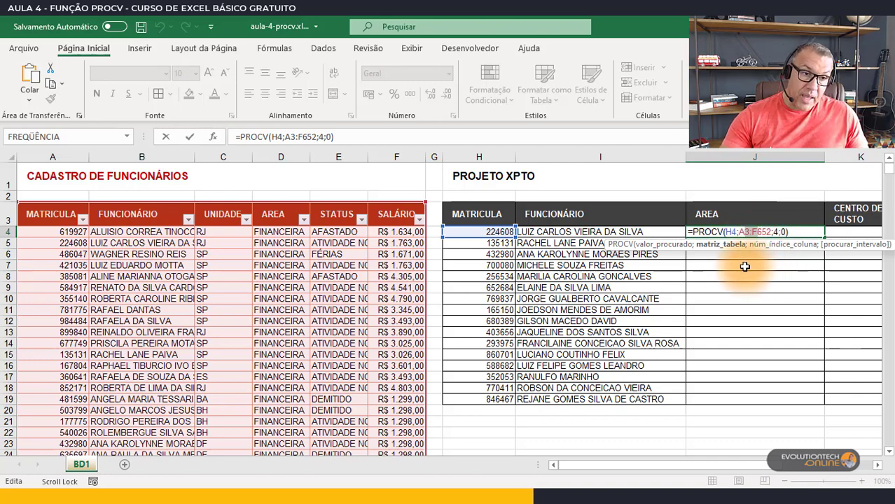
pyautogui.press('F4')
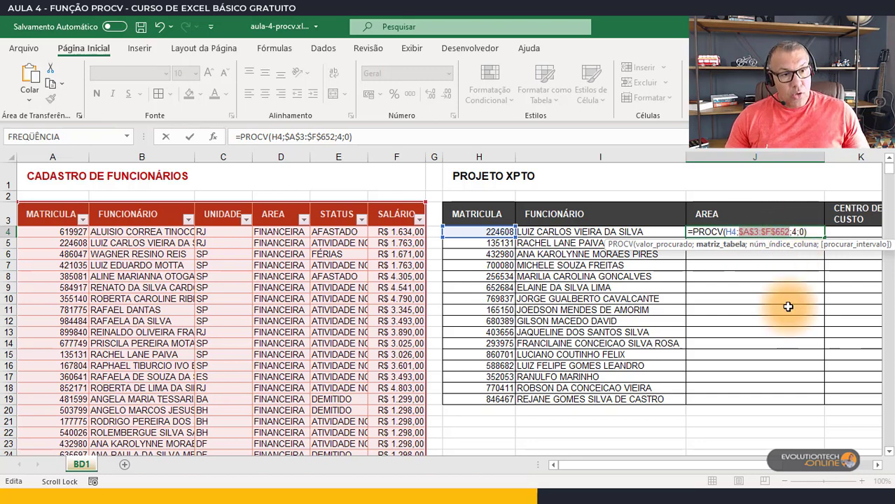
pyautogui.hotkey('ctrl', 'Return')
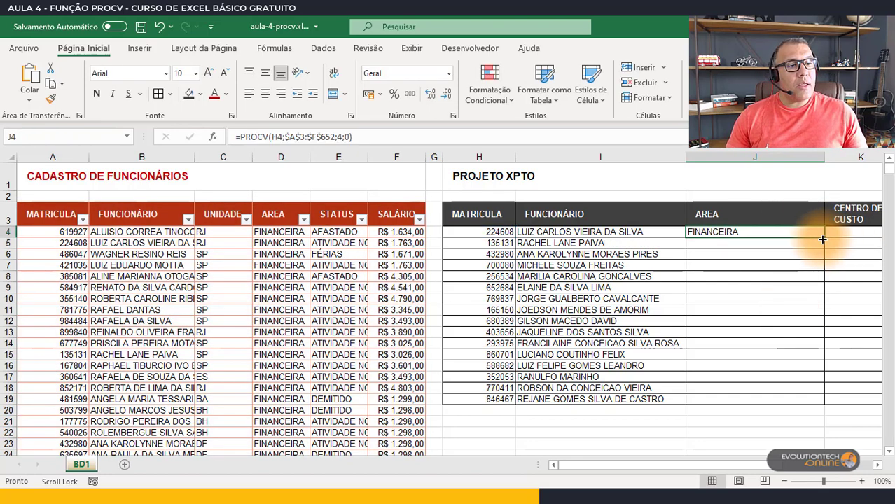
pyautogui.doubleClick(826, 240)
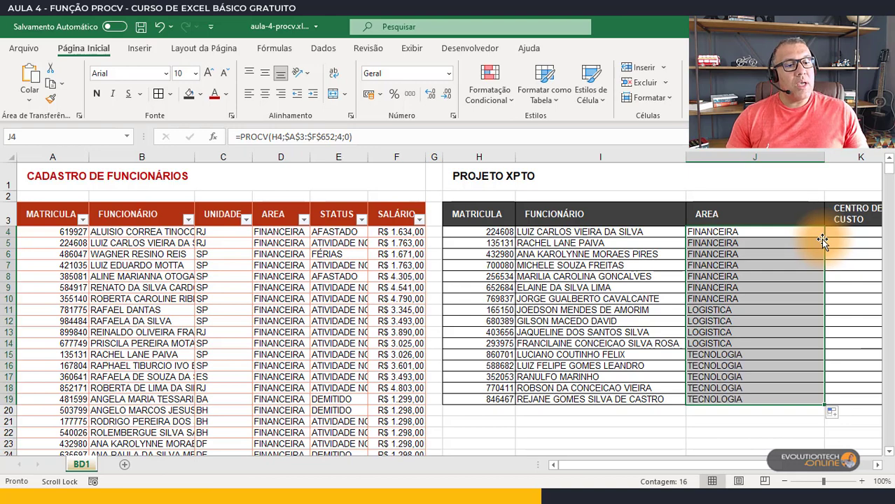
# - Examine the filled AREA values and the copied PROCV formulas in the PROJETO XPTO table
pyautogui.click(779, 236)
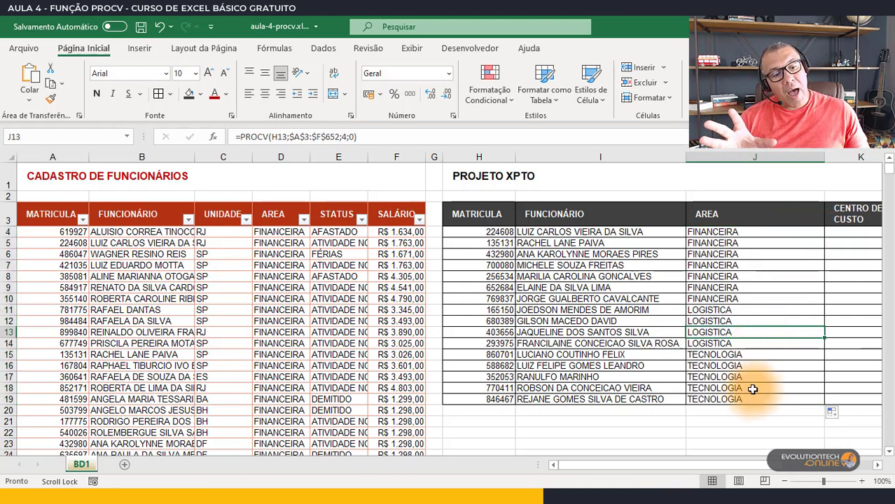
pyautogui.click(588, 300)
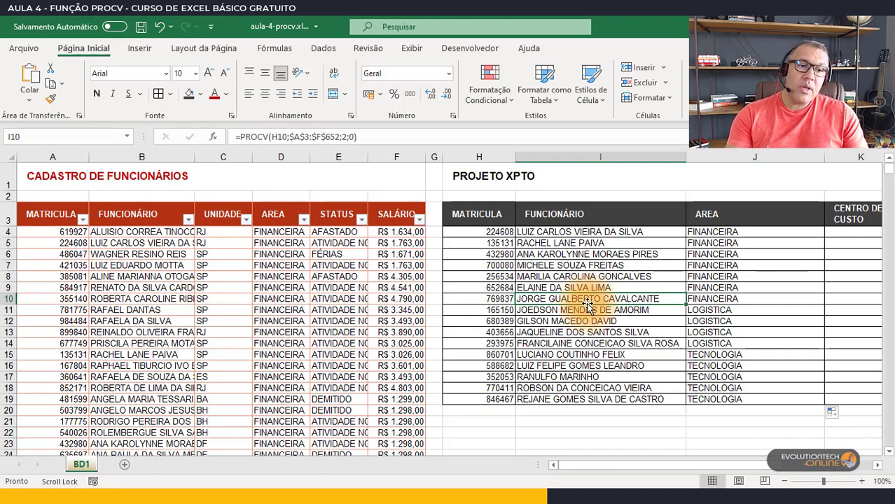
pyautogui.moveTo(724, 244); pyautogui.dragTo(728, 277)
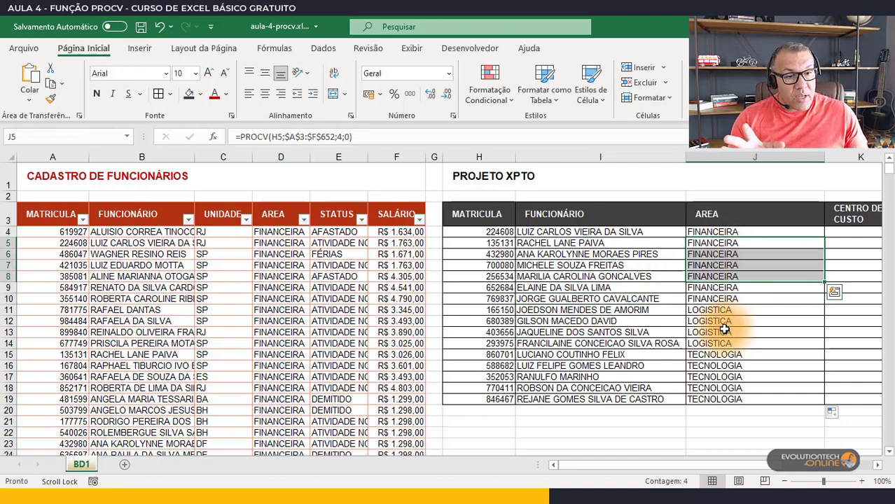
pyautogui.moveTo(736, 355); pyautogui.dragTo(743, 377)
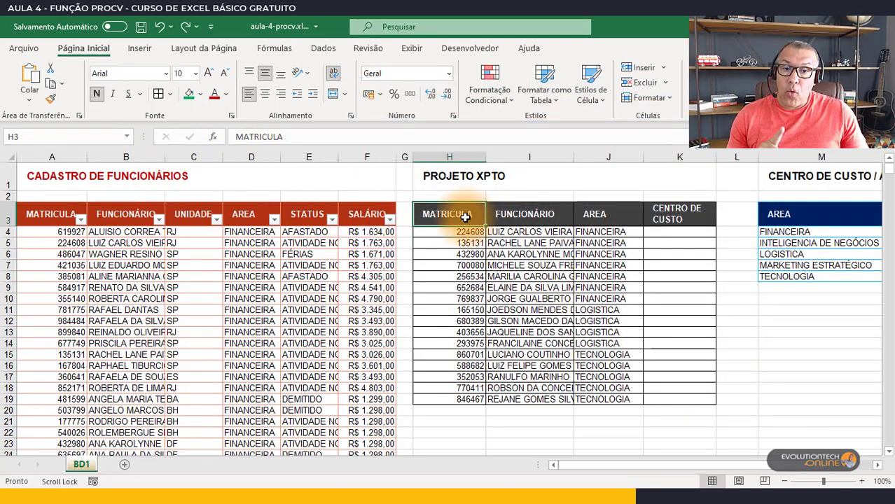
# - Fill the MATRICULA, FUNCIONÁRIO and AREA header cells H3:J3 of the PROJETO XPTO table with standard blue
pyautogui.moveTo(464, 212); pyautogui.dragTo(575, 214)
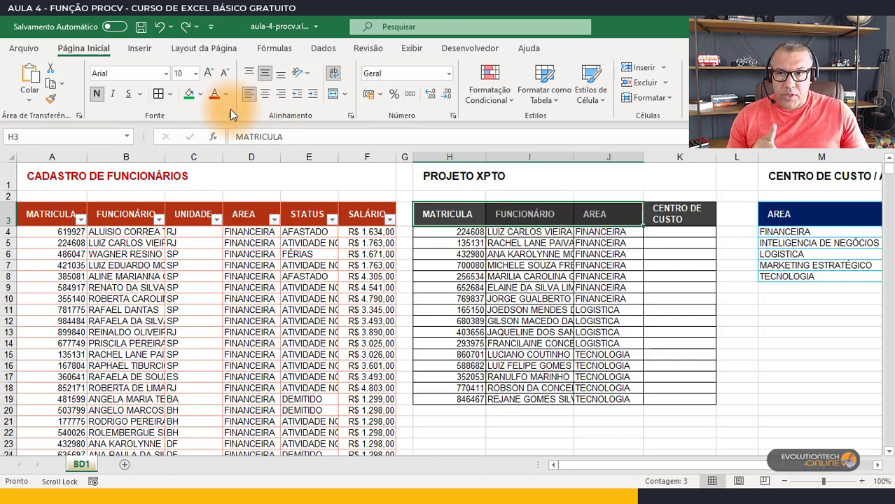
pyautogui.click(200, 94)
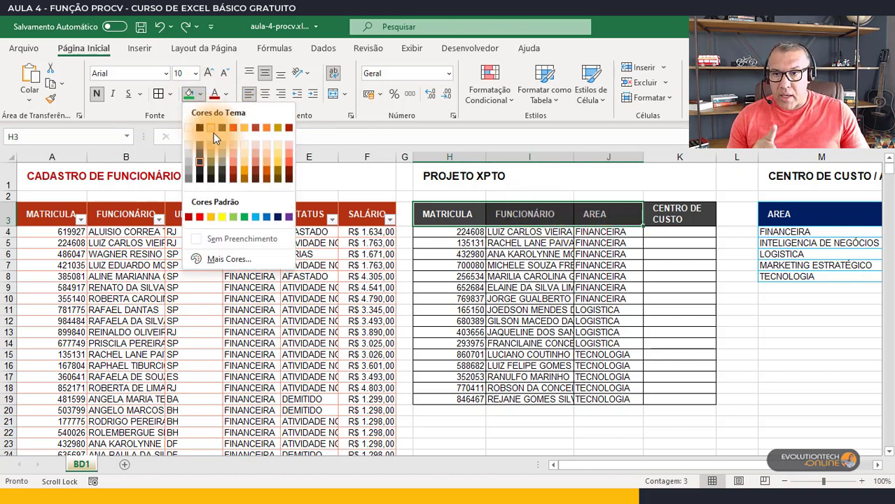
pyautogui.click(267, 217)
# - Compare the PROJETO XPTO columns with the MATRICULA column of the employee register and the AREA column of the cost centre table
pyautogui.click(545, 213)
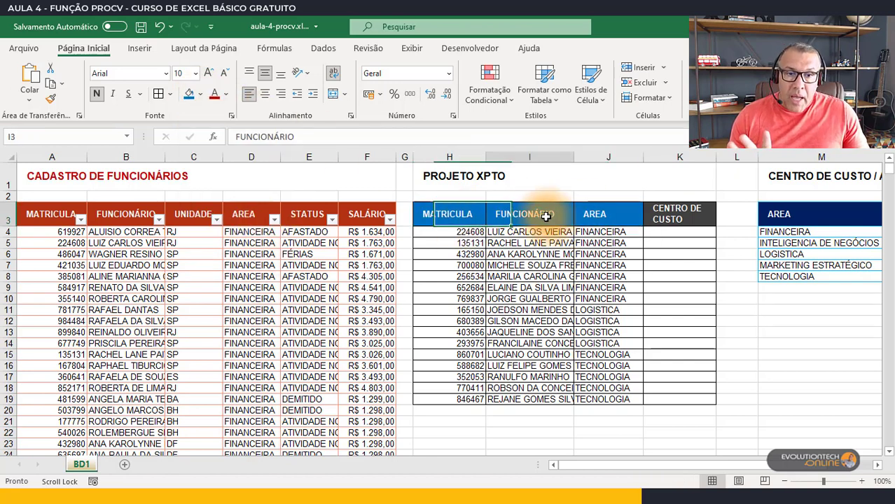
pyautogui.click(596, 214)
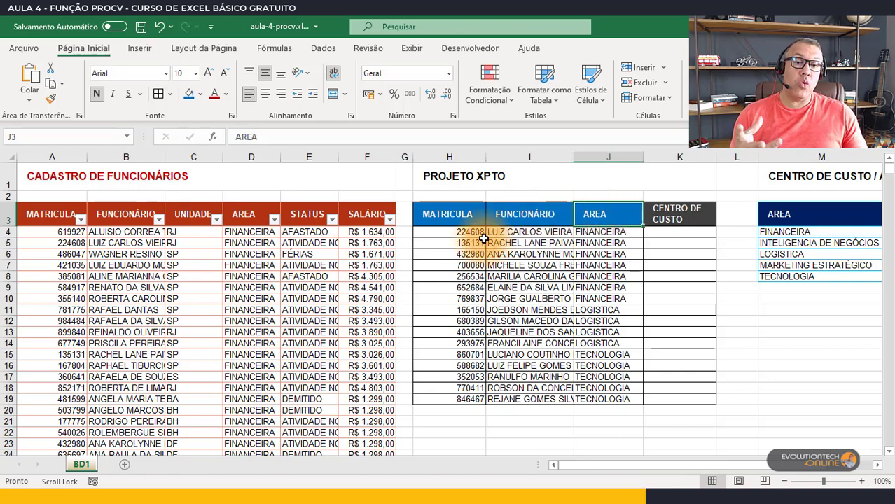
pyautogui.moveTo(467, 233); pyautogui.dragTo(461, 275)
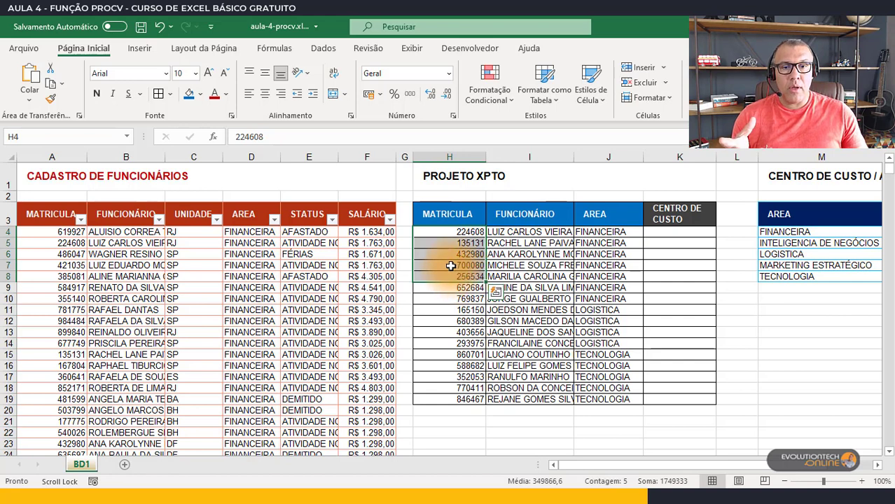
pyautogui.click(105, 231)
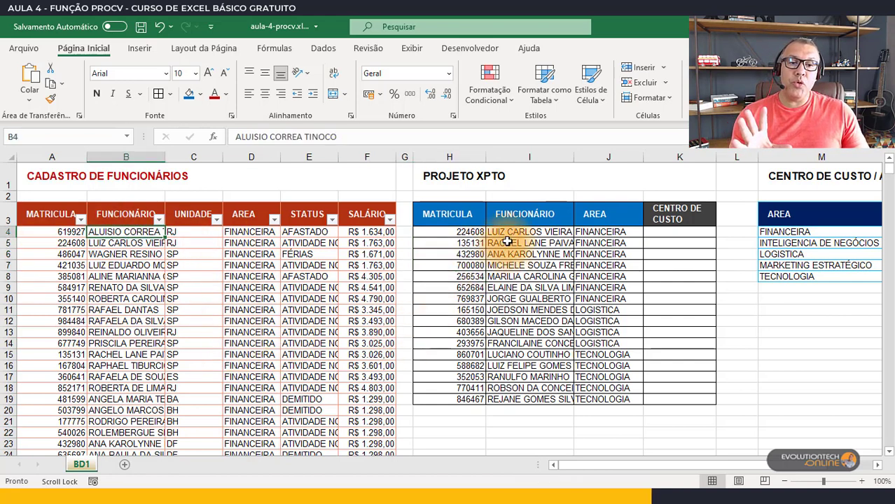
pyautogui.click(603, 231)
pyautogui.click(451, 232)
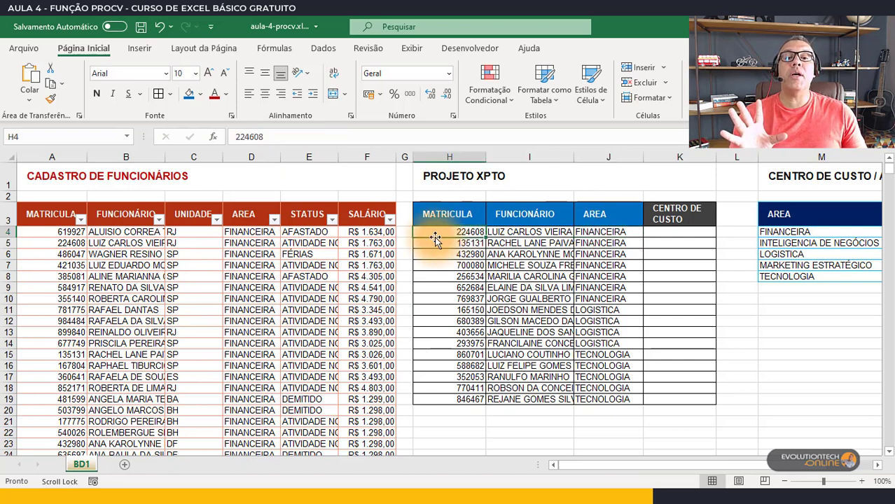
pyautogui.click(63, 220)
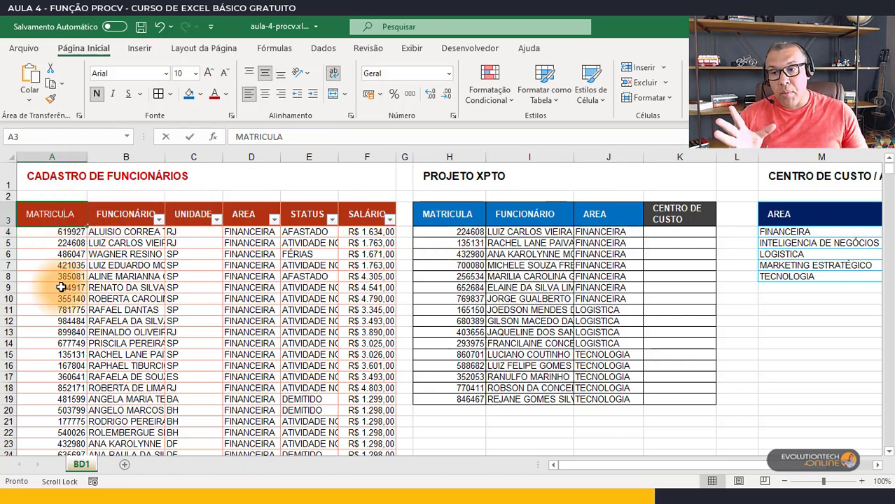
pyautogui.click(23, 276)
pyautogui.click(62, 325)
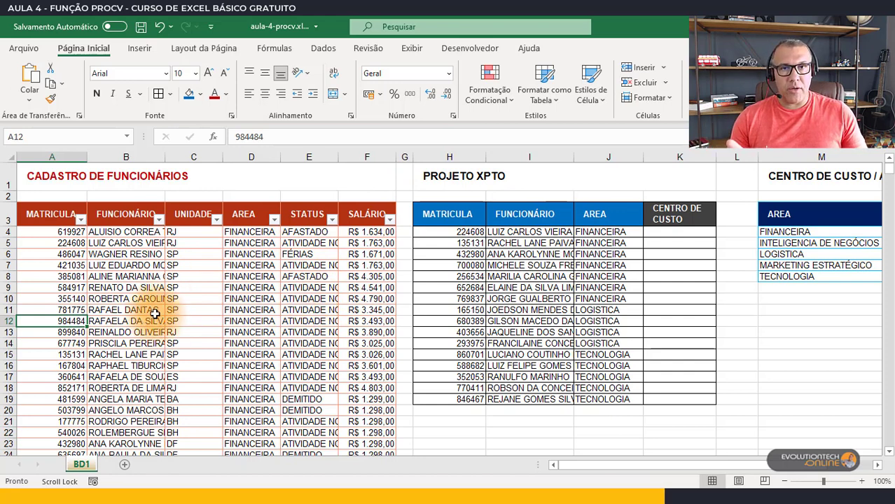
pyautogui.click(840, 243)
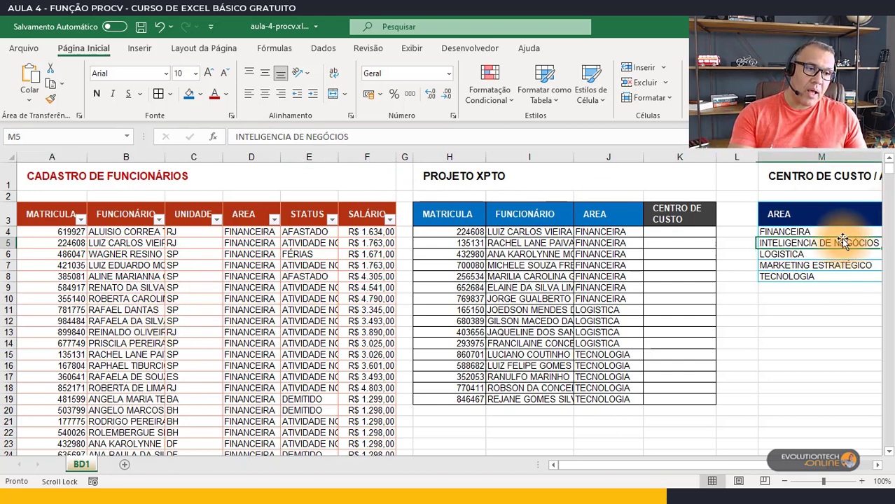
# - Compare the AREA column of the PROJETO XPTO table with the areas and cost centres in the CENTRO DE CUSTO / ÁREA table
pyautogui.moveTo(814, 464); pyautogui.dragTo(850, 478)
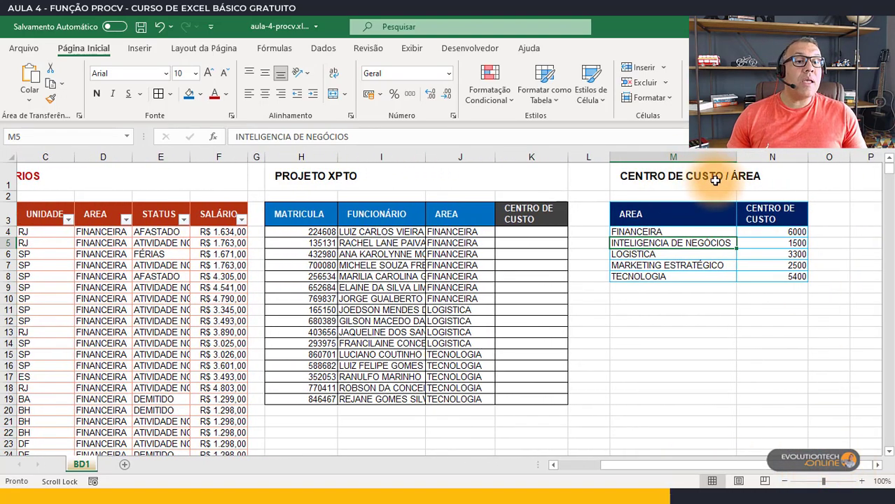
pyautogui.click(754, 177)
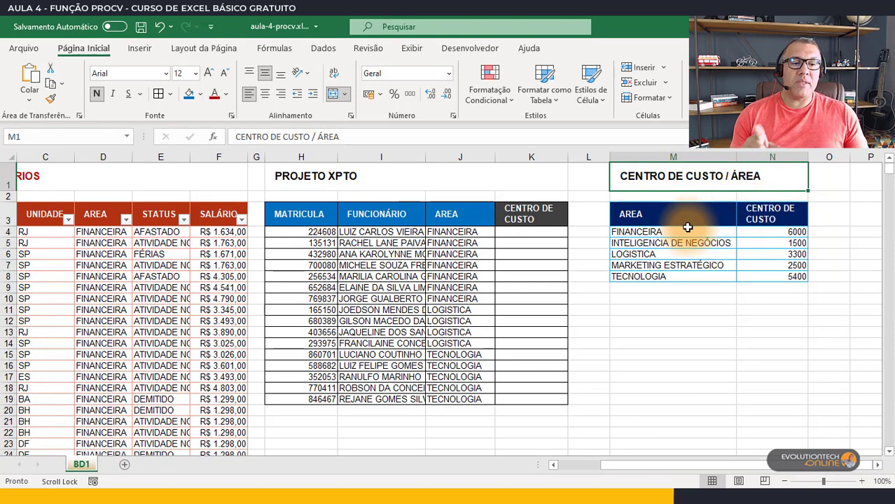
pyautogui.moveTo(685, 222); pyautogui.dragTo(761, 280)
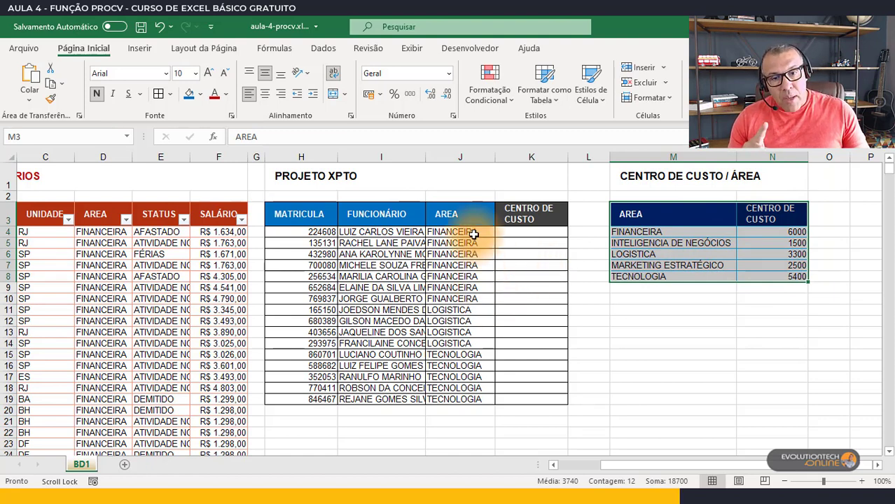
pyautogui.moveTo(470, 233); pyautogui.dragTo(466, 298)
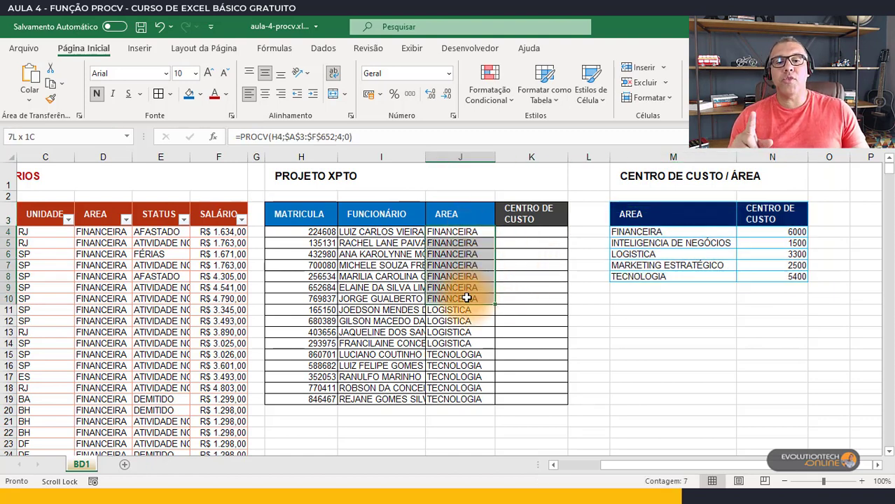
pyautogui.moveTo(796, 233); pyautogui.dragTo(798, 276)
pyautogui.click(696, 233)
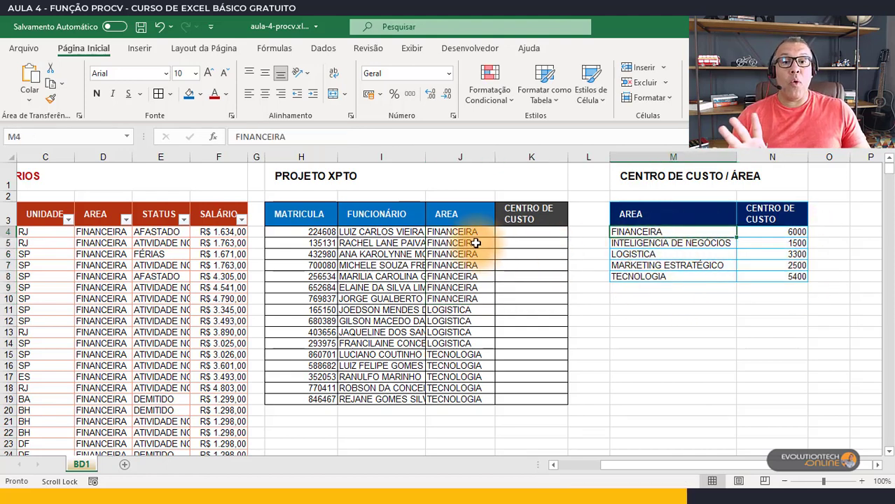
pyautogui.moveTo(462, 233); pyautogui.dragTo(445, 340)
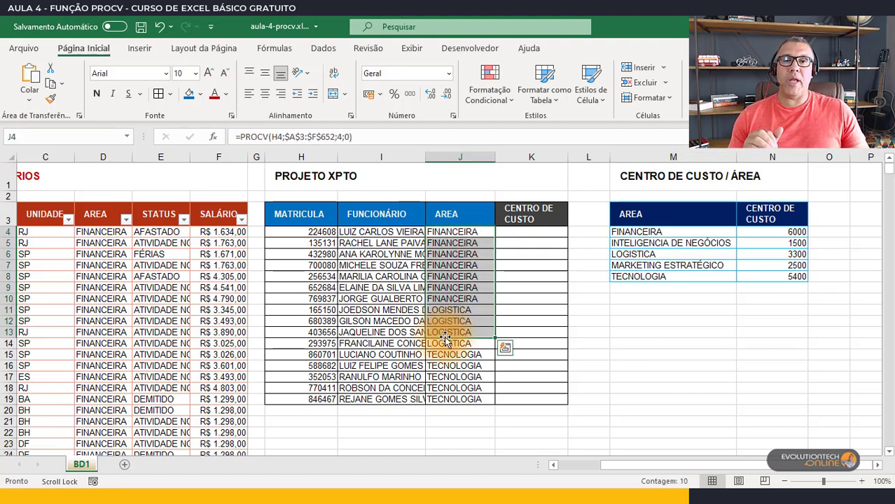
pyautogui.click(466, 230)
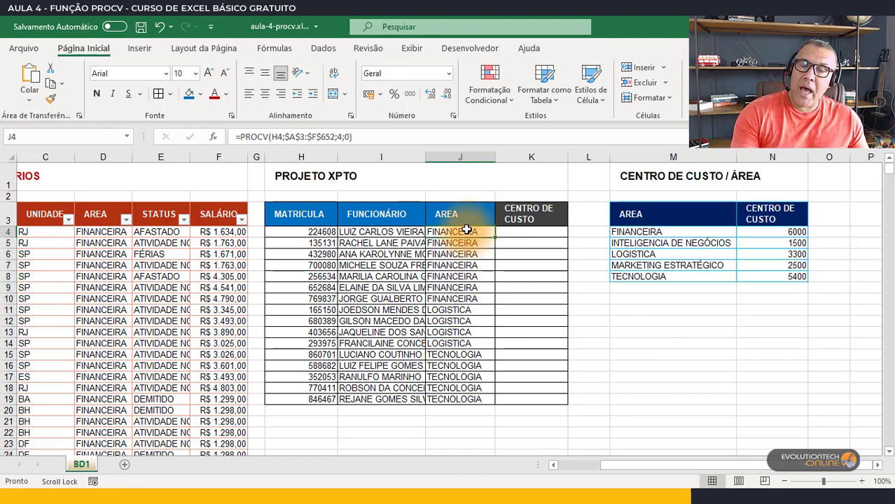
pyautogui.moveTo(633, 210); pyautogui.dragTo(785, 272)
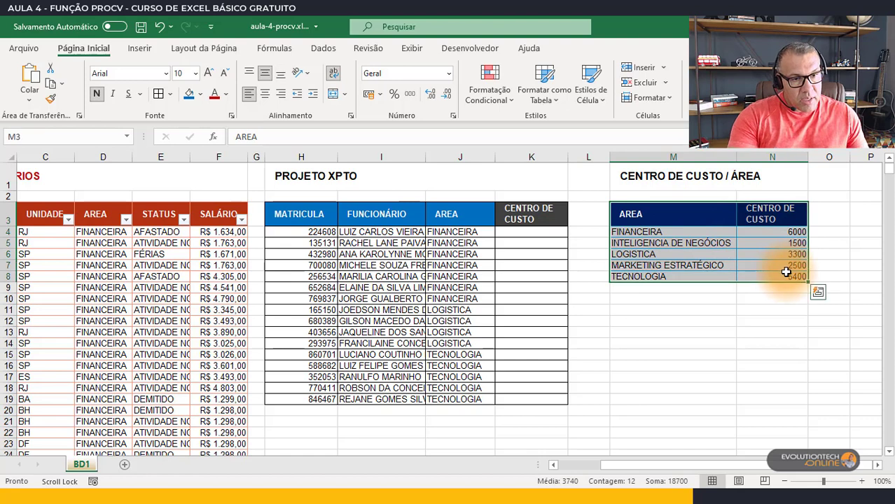
pyautogui.click(791, 232)
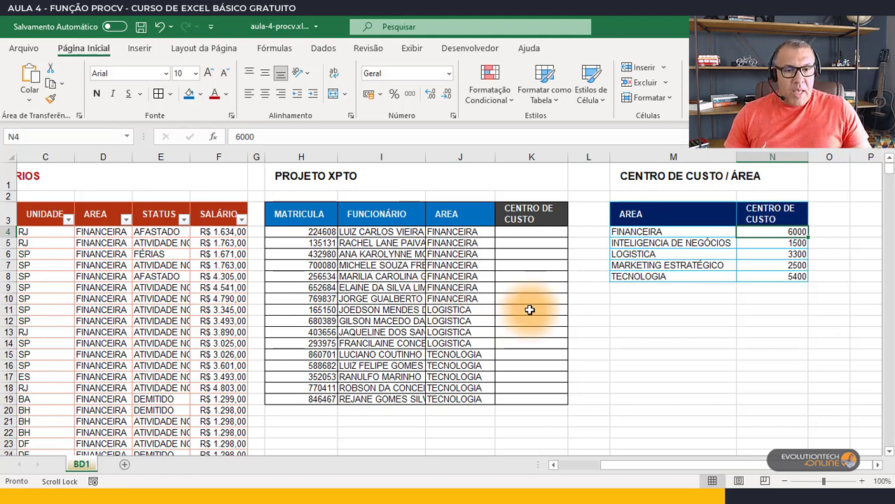
# - Start a PROCV formula in K4 with J4 as the lookup value and the cost centre table M3:N8 as the table array
pyautogui.click(545, 231)
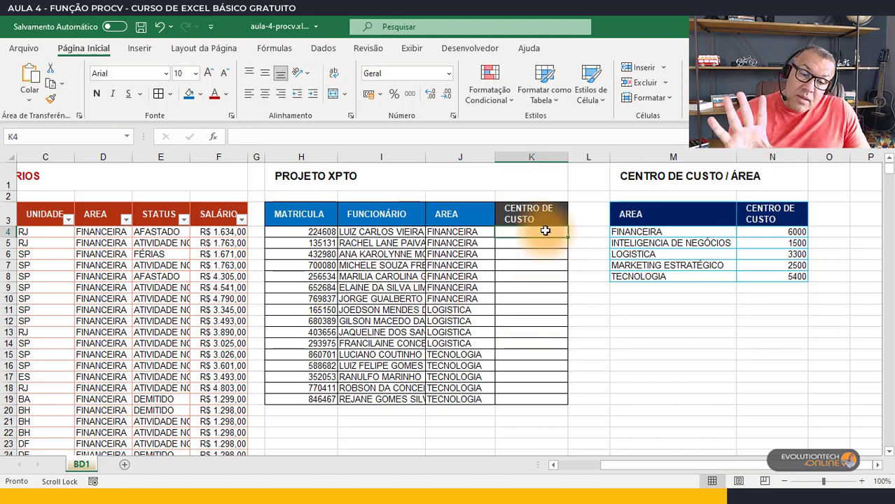
pyautogui.write('=PROCV')
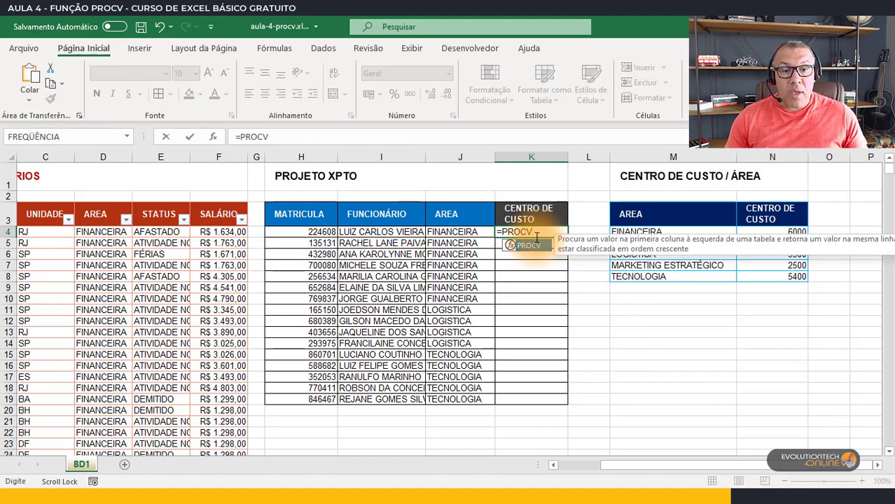
pyautogui.write('(')
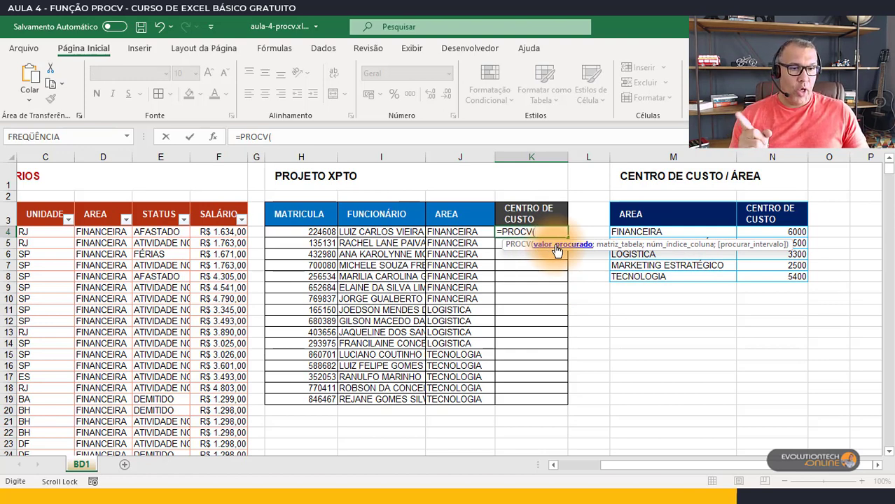
pyautogui.click(453, 231)
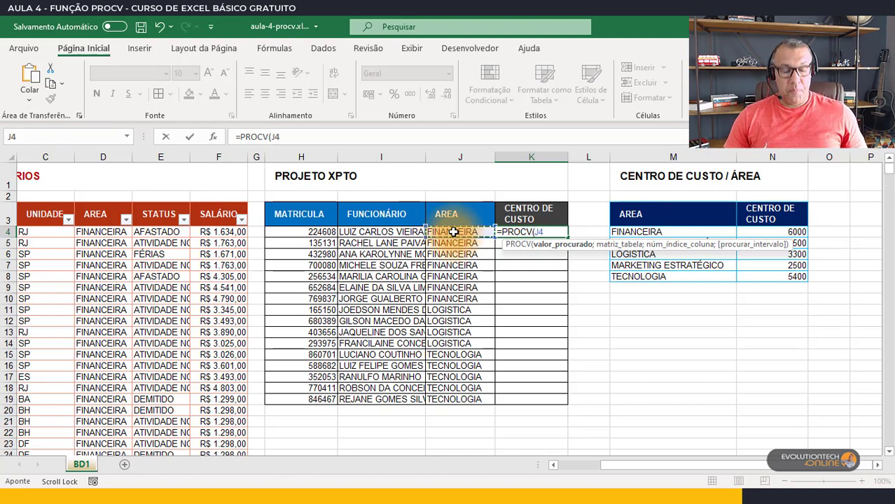
pyautogui.write(';')
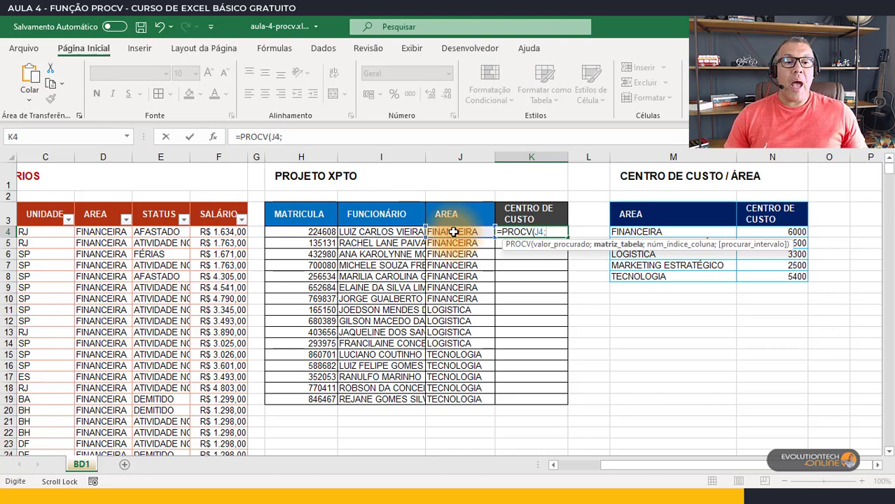
pyautogui.click(664, 218)
pyautogui.moveTo(664, 218); pyautogui.dragTo(796, 276)
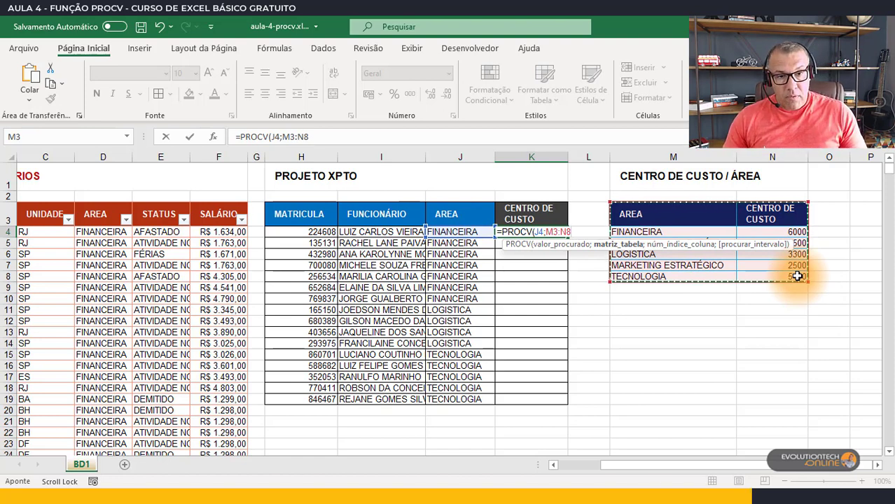
# - Complete the K4 PROCV formula with column index 2 and exact match FALSO
pyautogui.write(';')
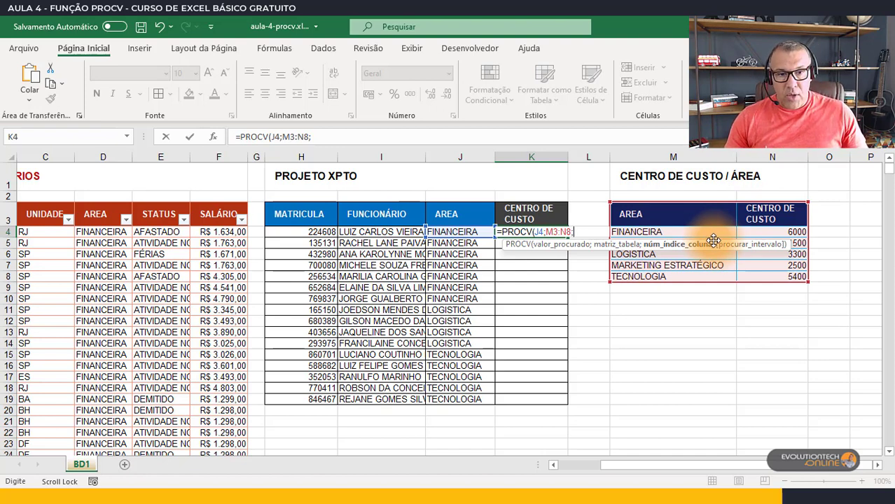
pyautogui.write('2')
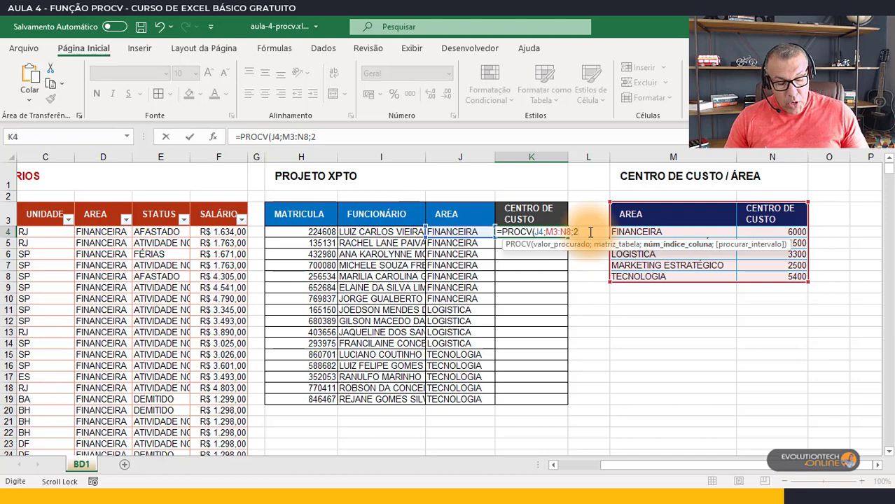
pyautogui.write(';')
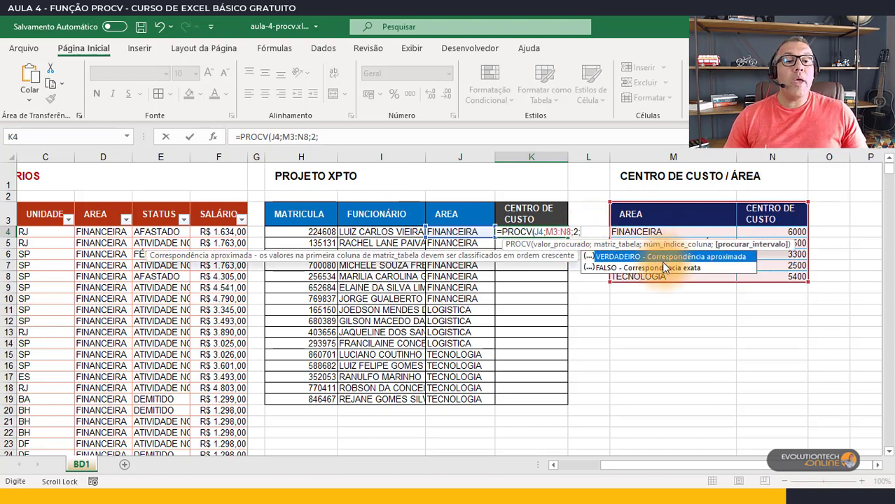
pyautogui.doubleClick(599, 268)
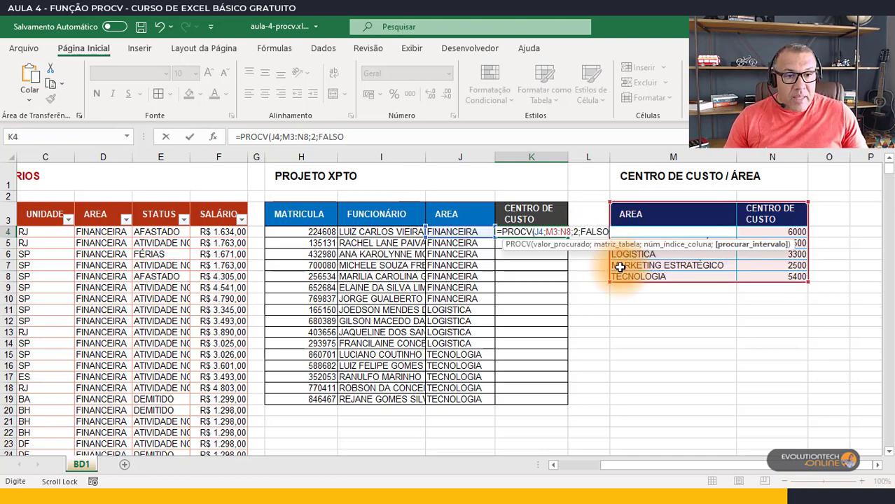
pyautogui.click(594, 231)
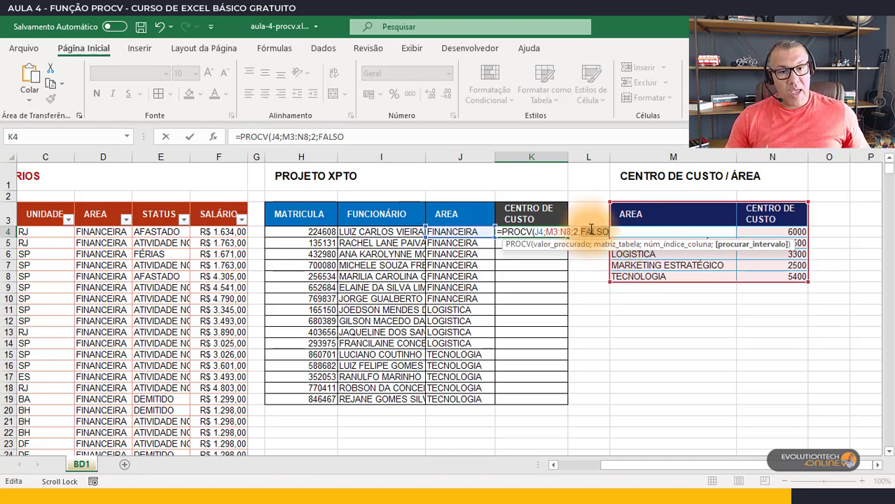
pyautogui.press('Return')
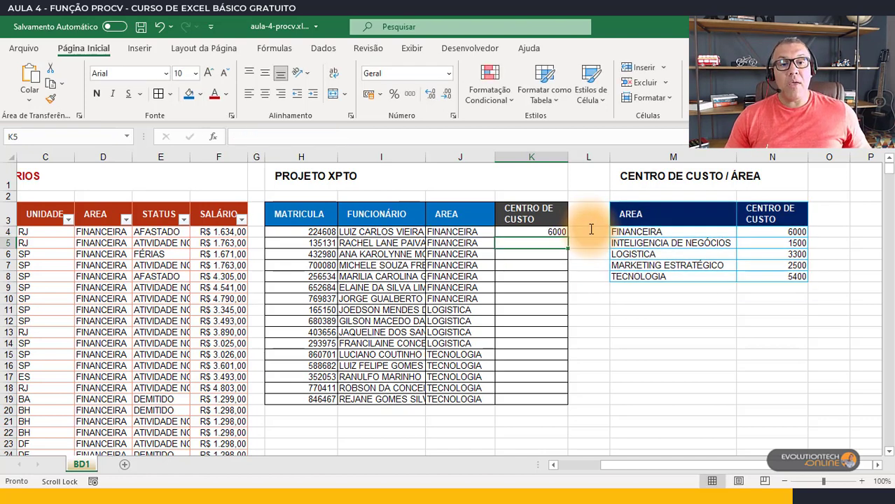
# - Make the K4 table array absolute as $M$3:$N$8 and fill the formula down the CENTRO DE CUSTO column to K19
pyautogui.click(500, 233)
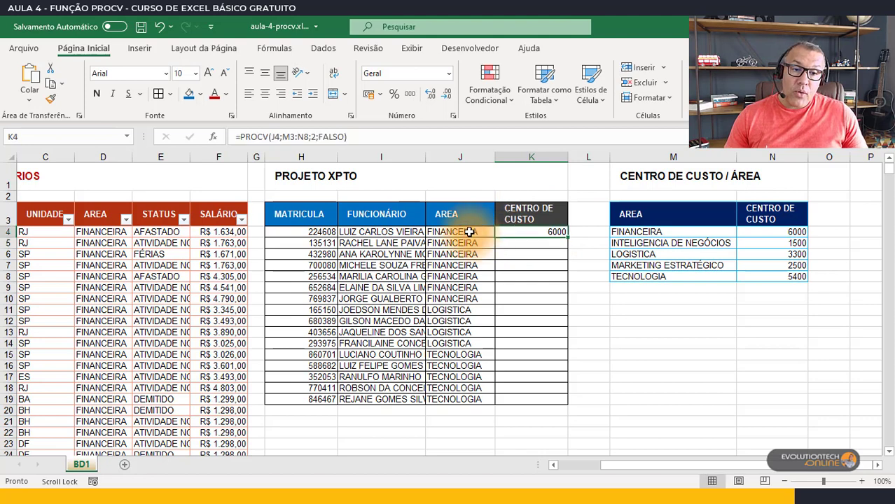
pyautogui.doubleClick(532, 233)
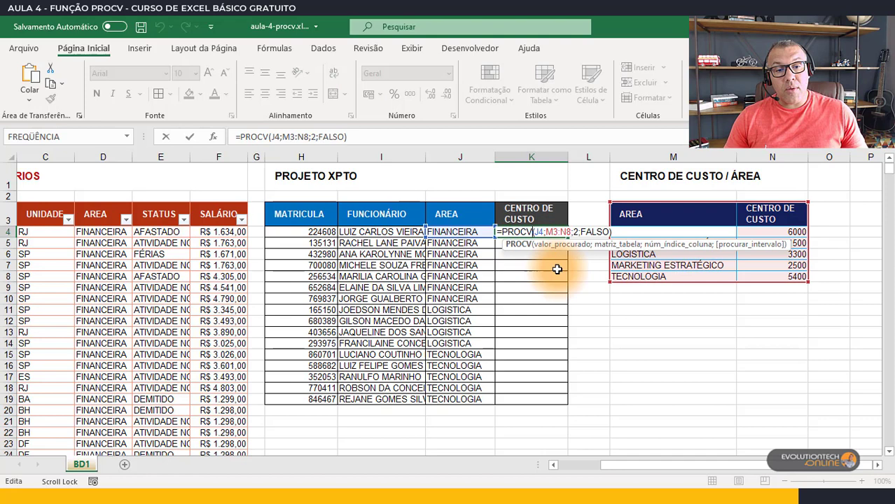
pyautogui.click(560, 232)
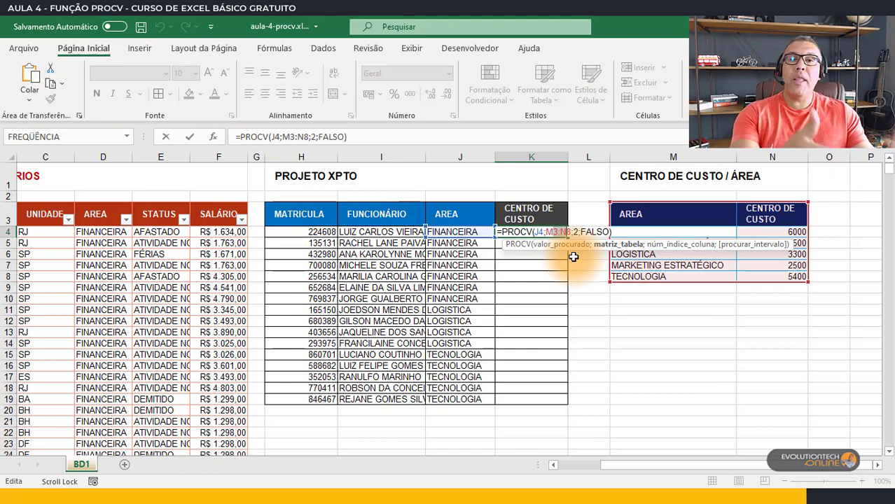
pyautogui.click(539, 232)
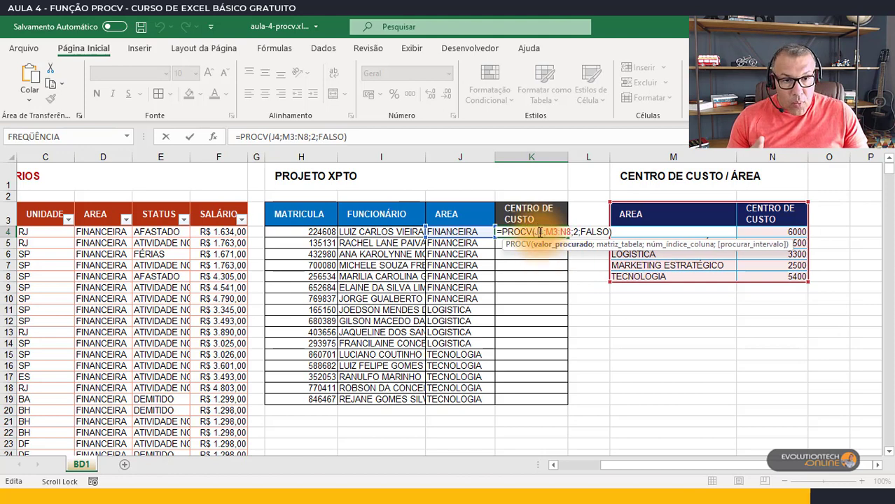
pyautogui.click(567, 234)
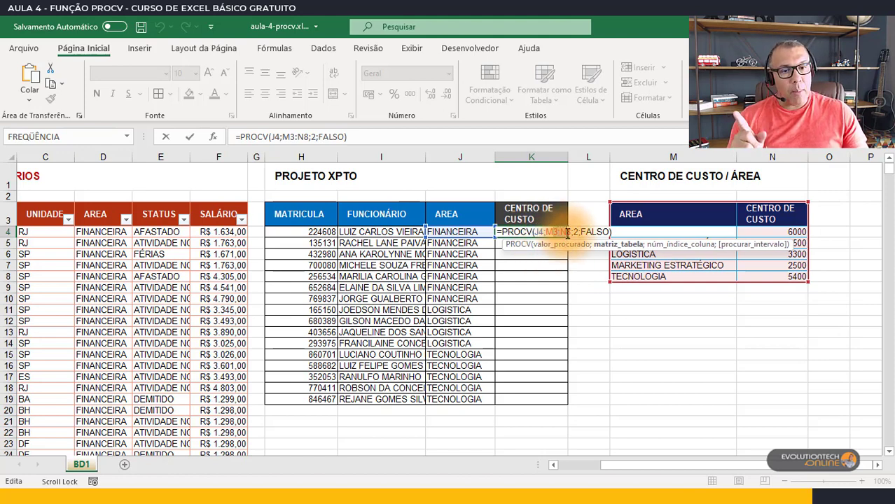
pyautogui.press('F4')
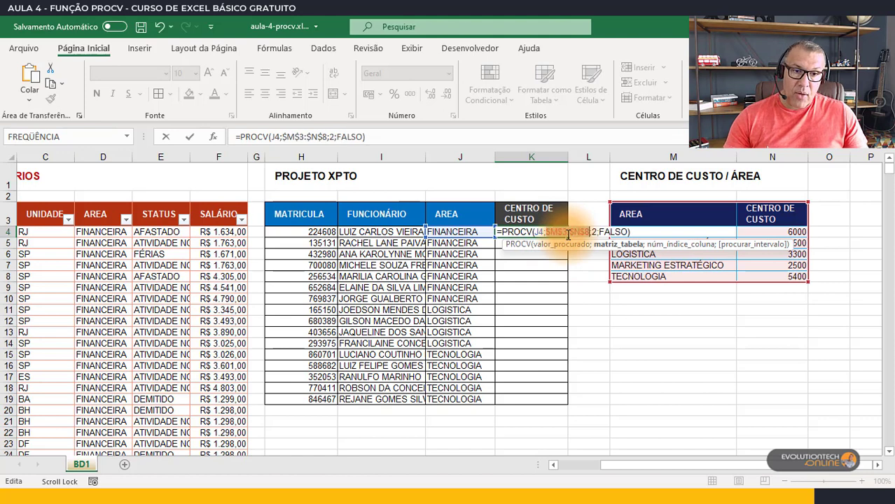
pyautogui.press('Return')
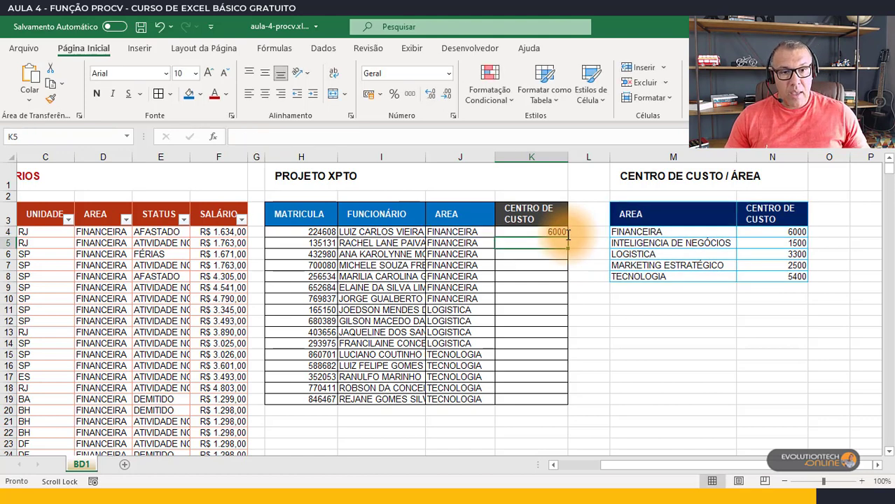
pyautogui.click(535, 232)
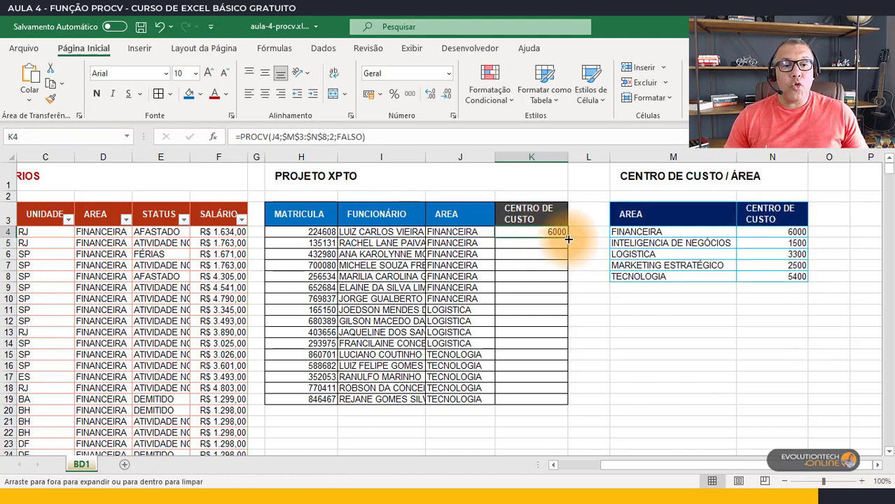
pyautogui.doubleClick(567, 237)
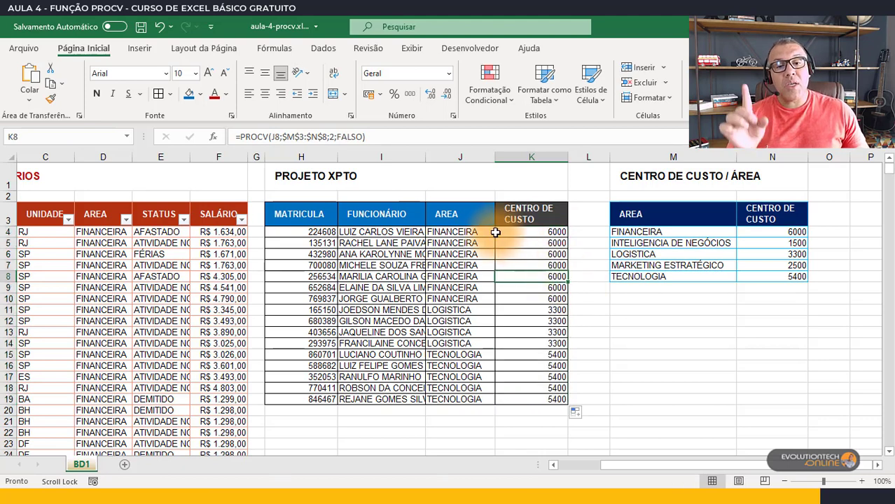
# - Check the filled cost centres for FINANCEIRA, LOGISTICA and TECNOLOGIA against the CENTRO DE CUSTO / ÁREA table
pyautogui.moveTo(492, 231); pyautogui.dragTo(497, 285)
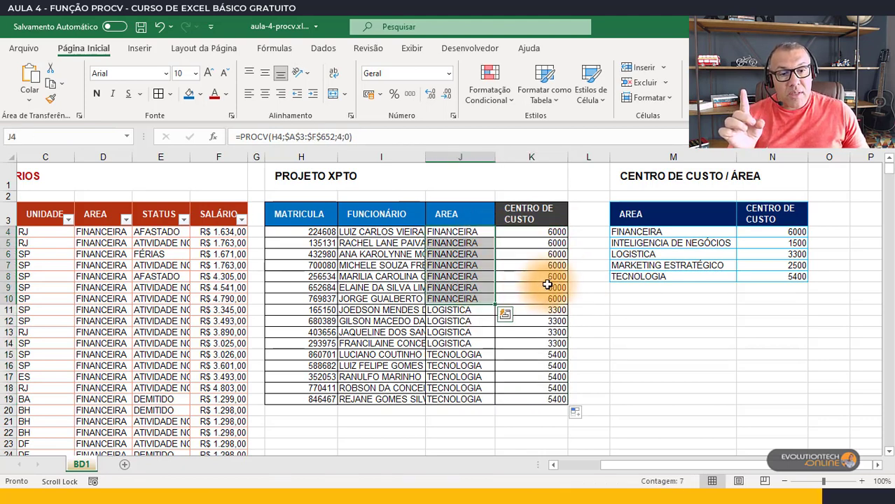
pyautogui.click(556, 254)
pyautogui.moveTo(556, 254); pyautogui.dragTo(536, 344)
pyautogui.click(486, 312)
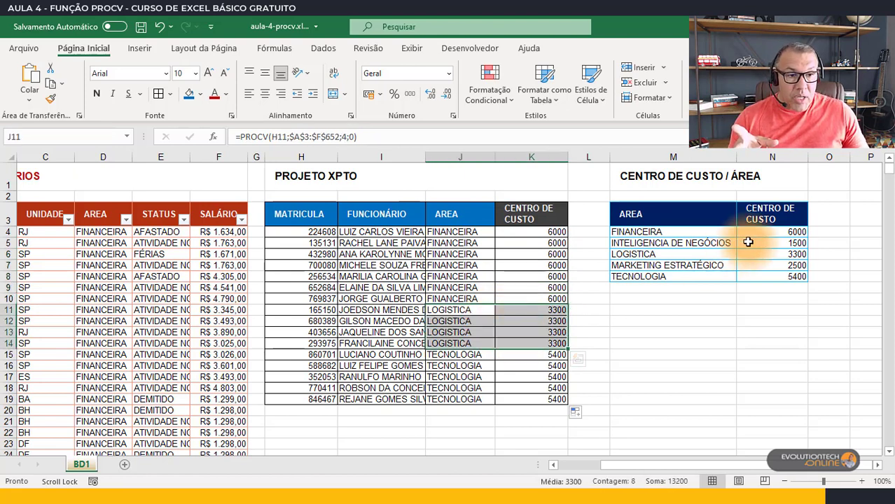
pyautogui.moveTo(733, 254); pyautogui.dragTo(751, 256)
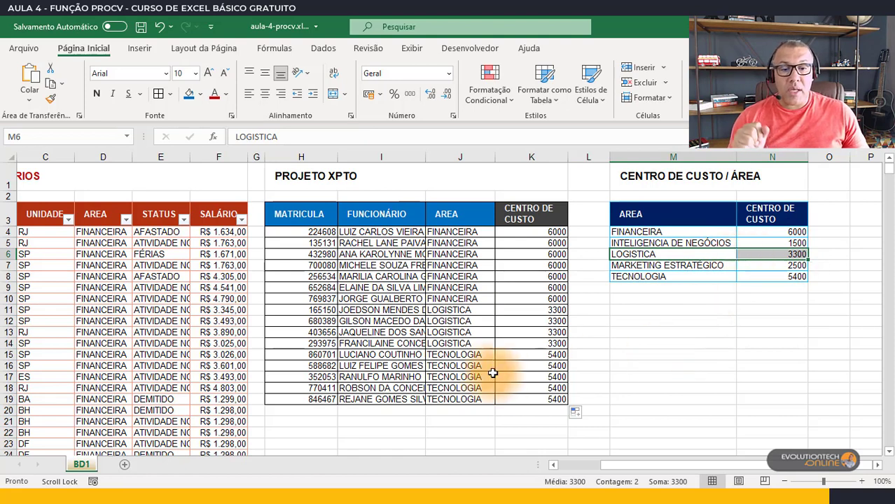
pyautogui.moveTo(472, 366); pyautogui.dragTo(514, 382)
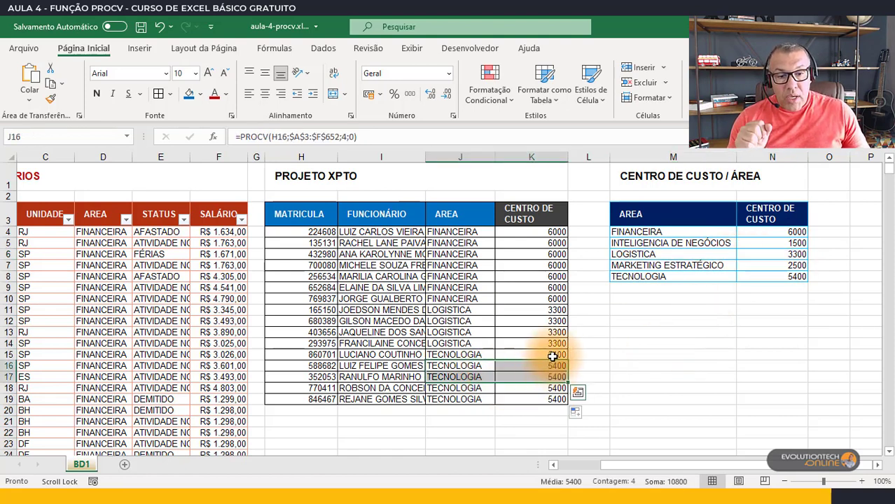
pyautogui.click(551, 355)
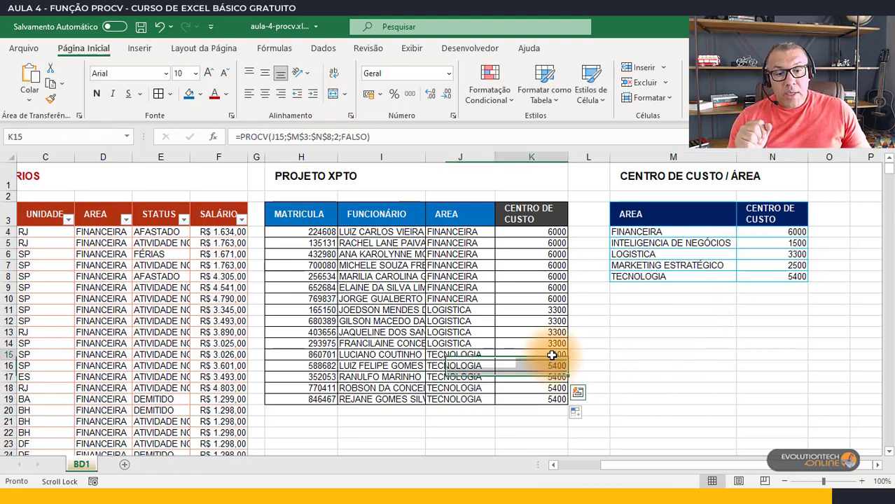
pyautogui.click(734, 278)
pyautogui.moveTo(769, 277); pyautogui.dragTo(731, 276)
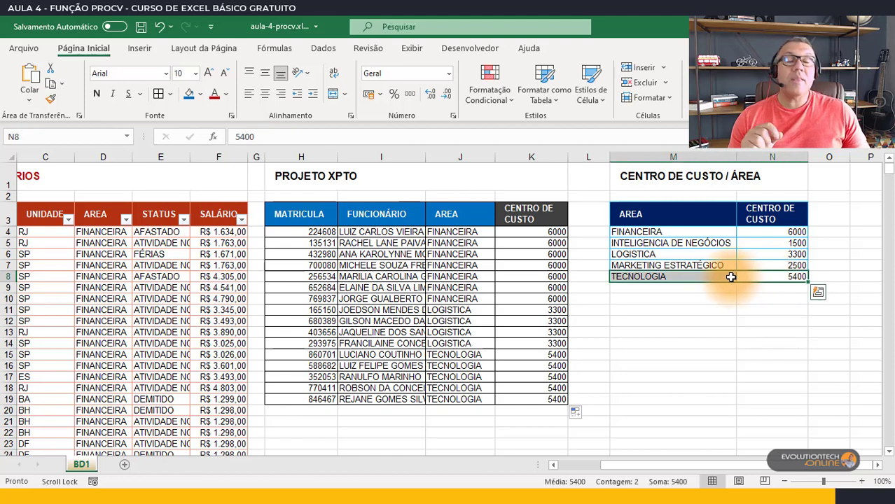
pyautogui.click(511, 266)
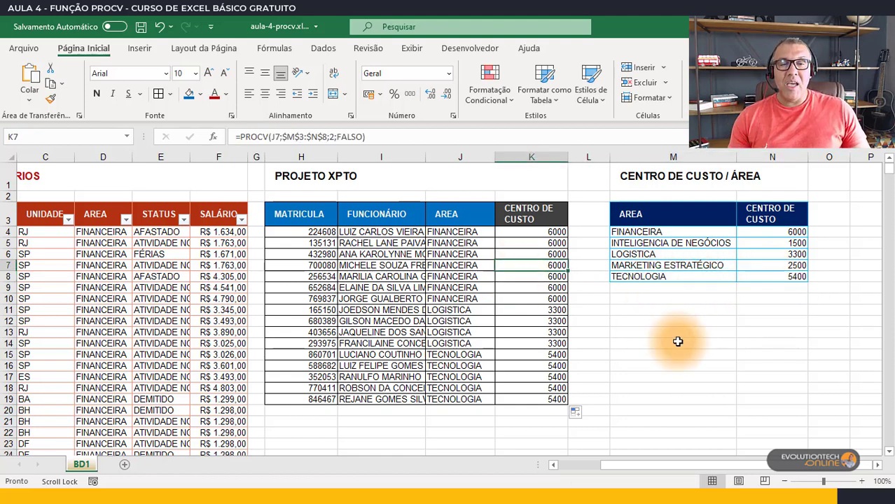